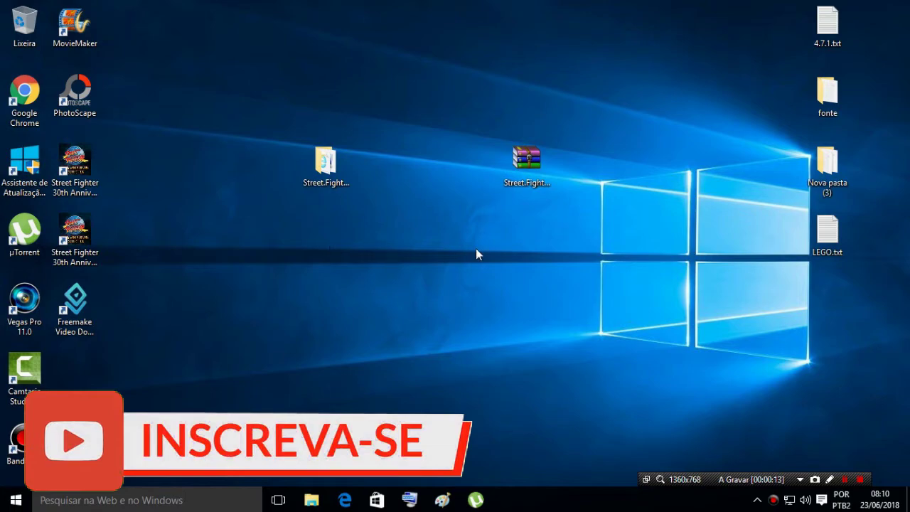
left_click(517, 172)
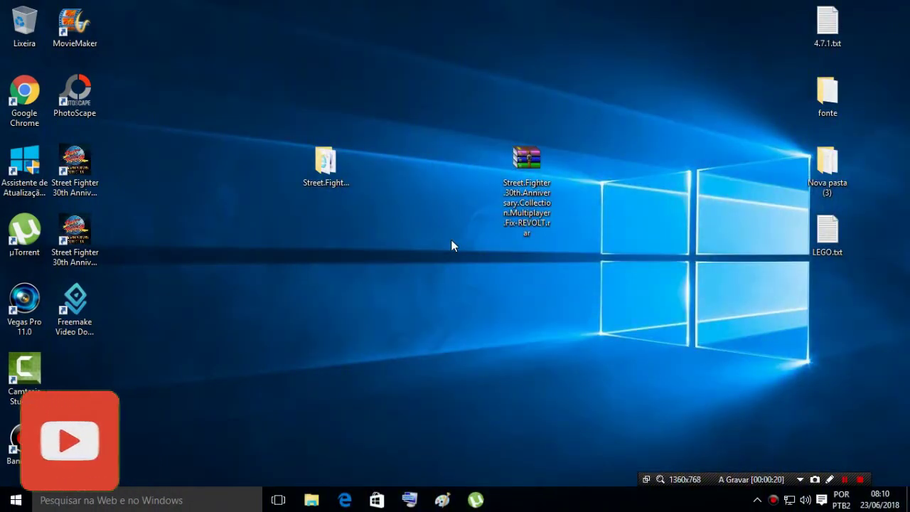
left_click(525, 199)
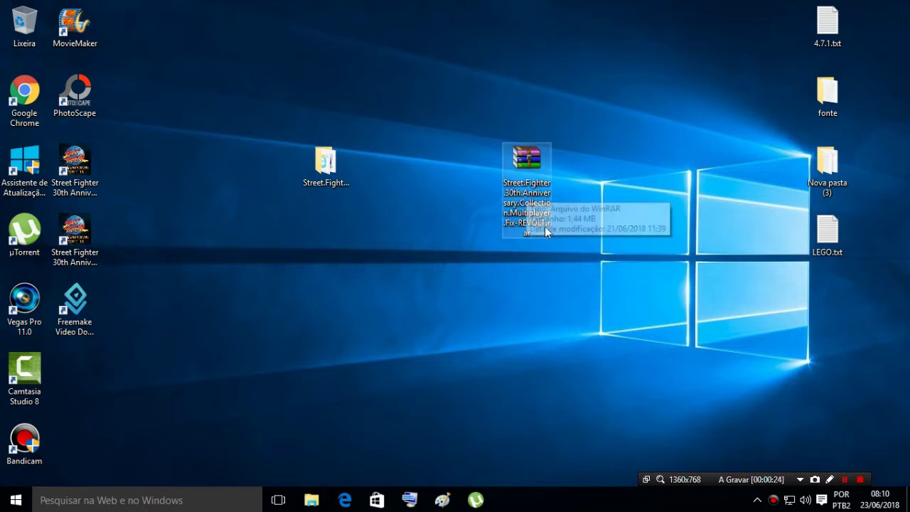
left_click(528, 279)
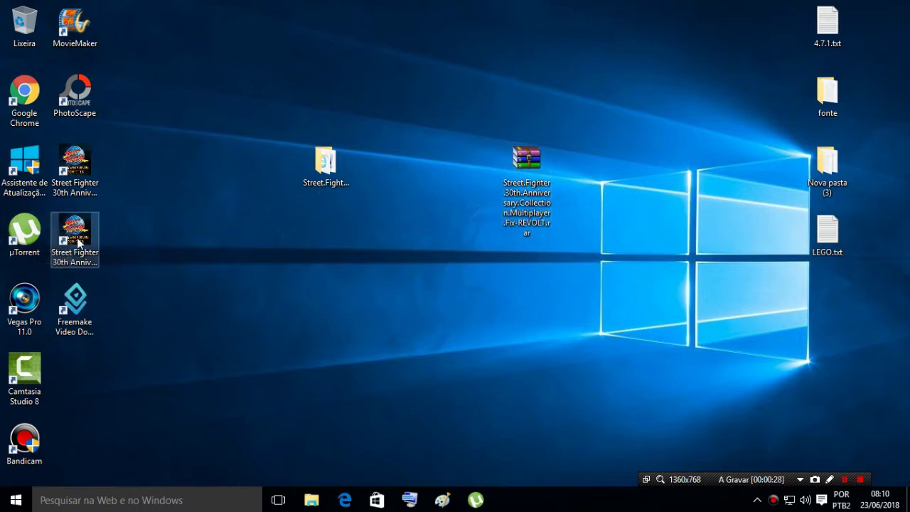
left_click(531, 223)
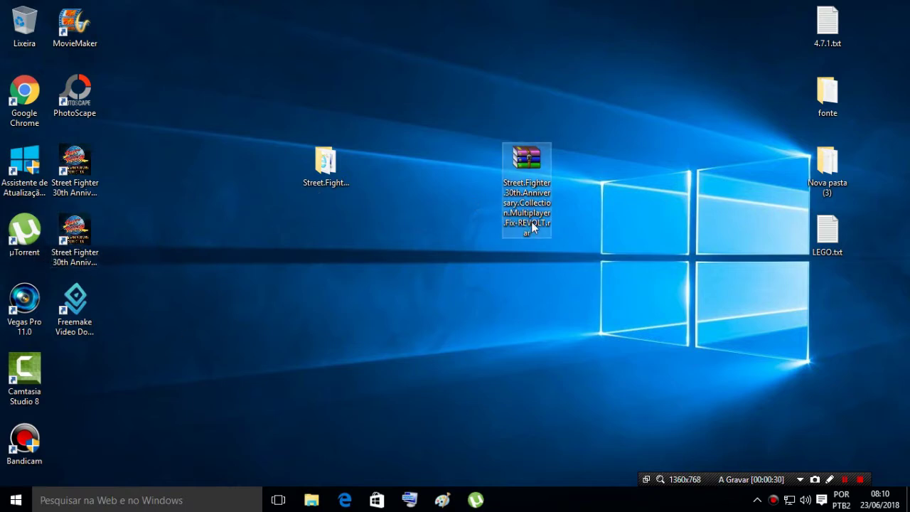
mouse_move(529, 202)
left_mouse_down()
mouse_move(607, 202)
mouse_move(522, 197)
mouse_move(534, 204)
left_mouse_up()
left_click(533, 242)
left_click(525, 202)
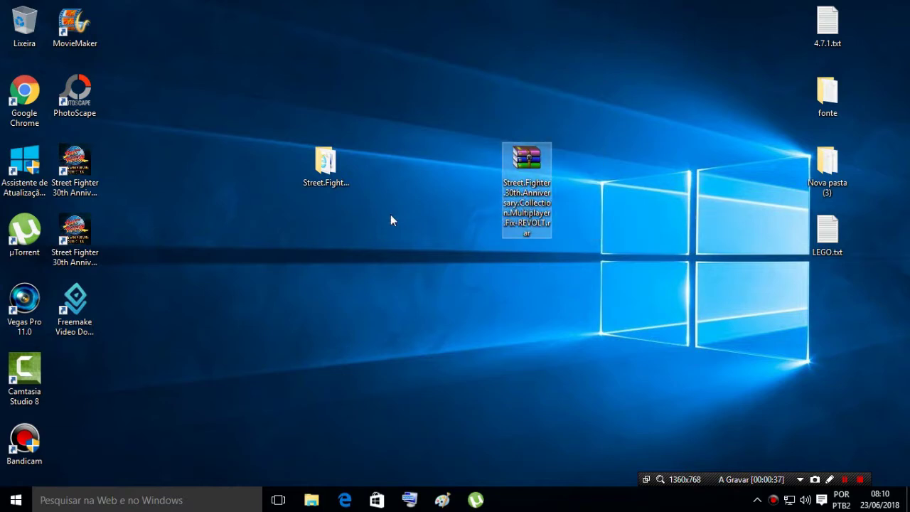
left_click(341, 184)
left_click(519, 179)
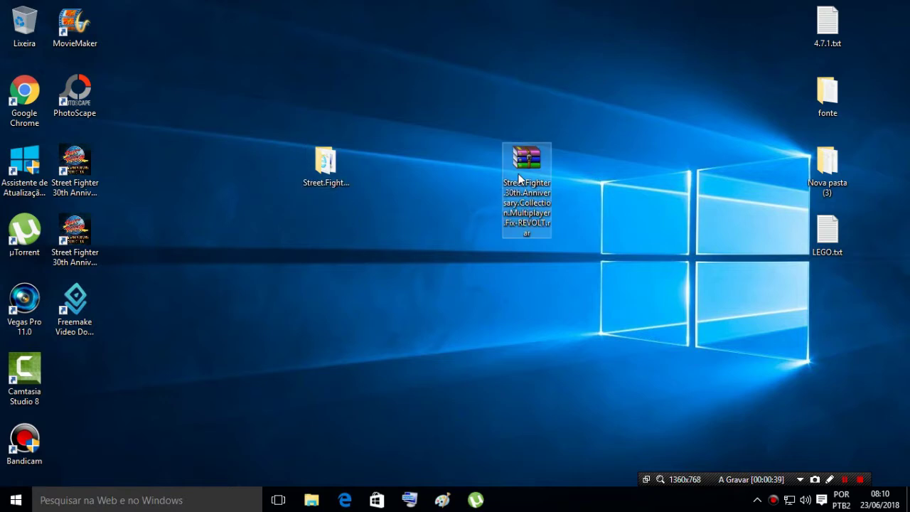
mouse_move(530, 217)
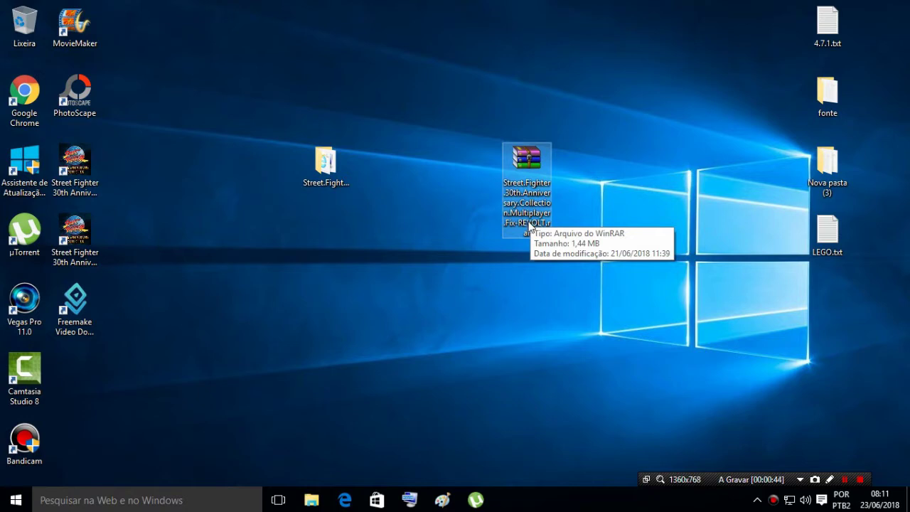
right_click(517, 192)
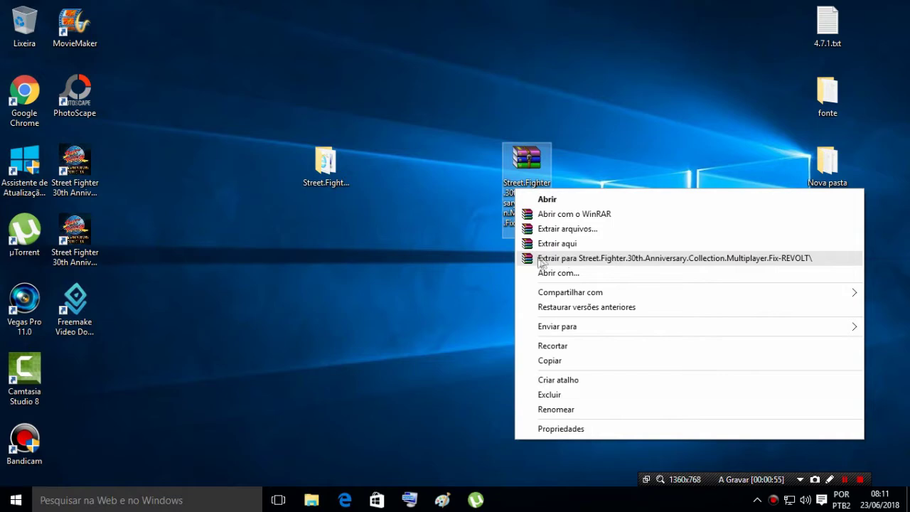
left_click(478, 283)
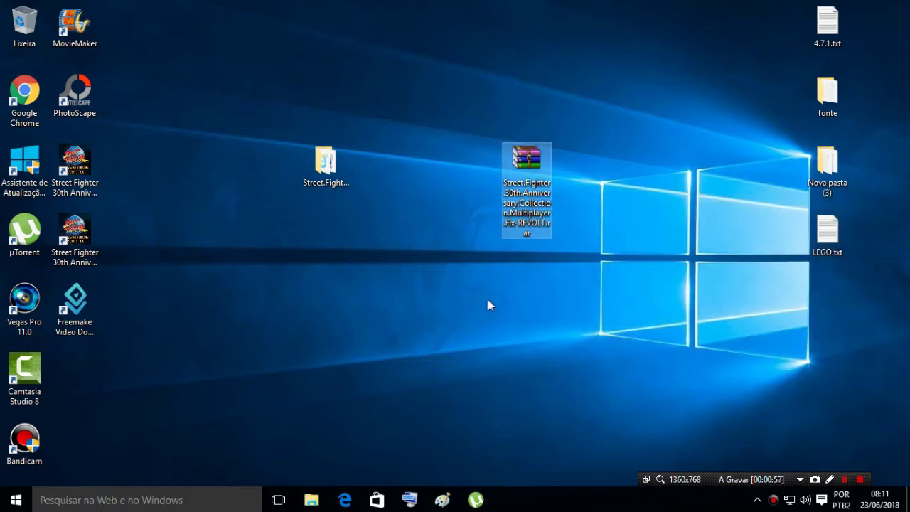
Step: Open the win32 subfolder of the extracted Street.Fighter.30th.Anniversary.Collection.Multiplayer.Fix-REVOLT folder on the desktop
left_click(337, 180)
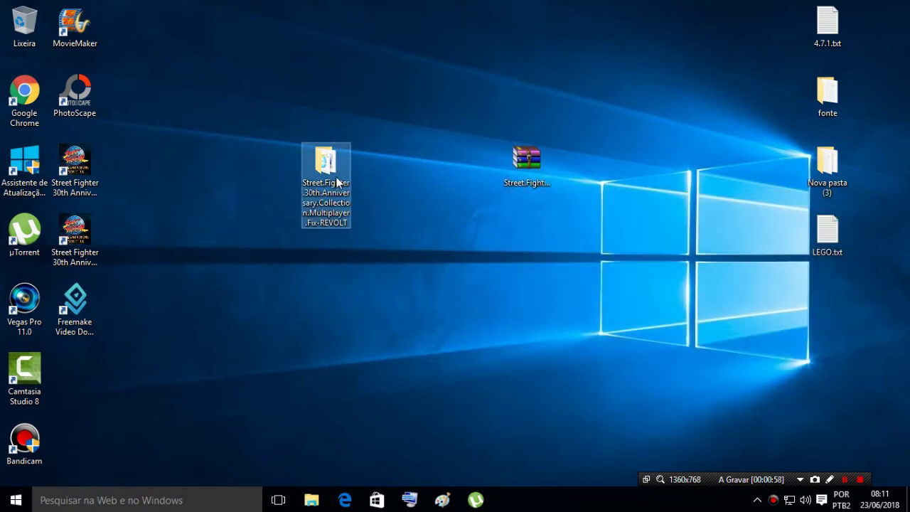
double_click(310, 209)
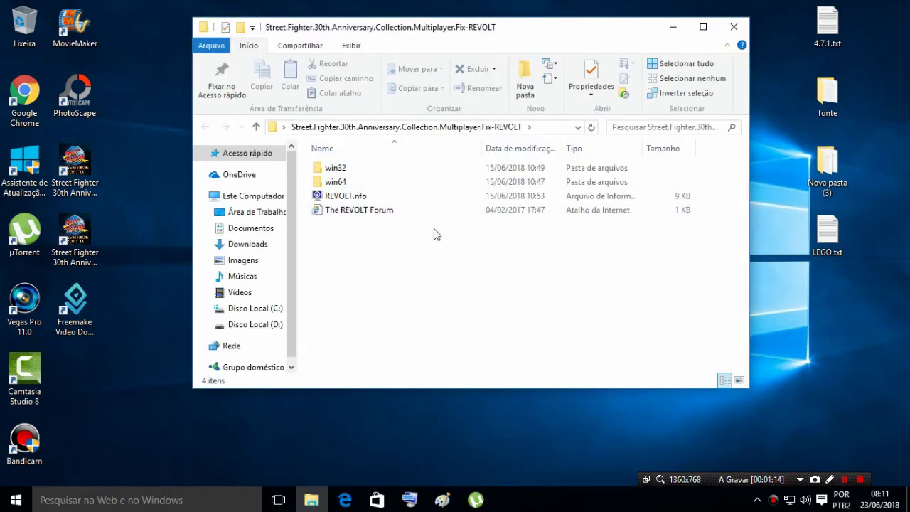
left_click(357, 170)
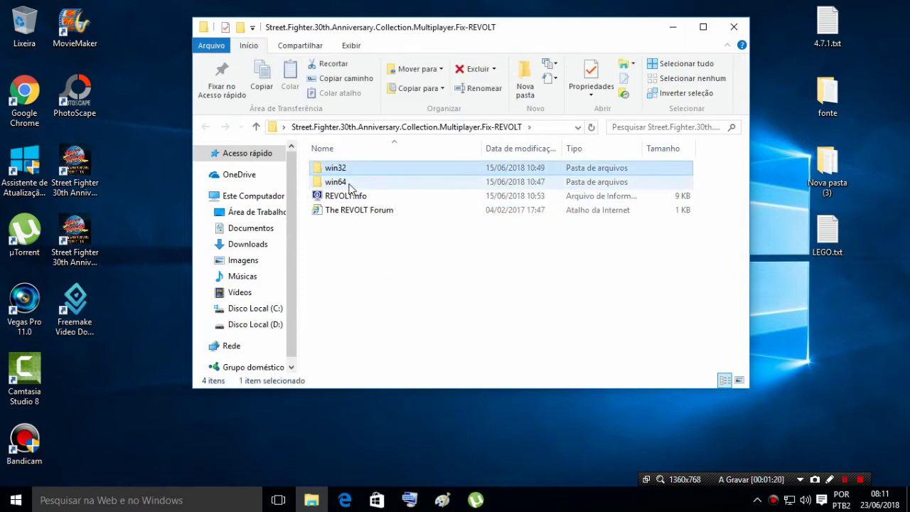
left_click(350, 187)
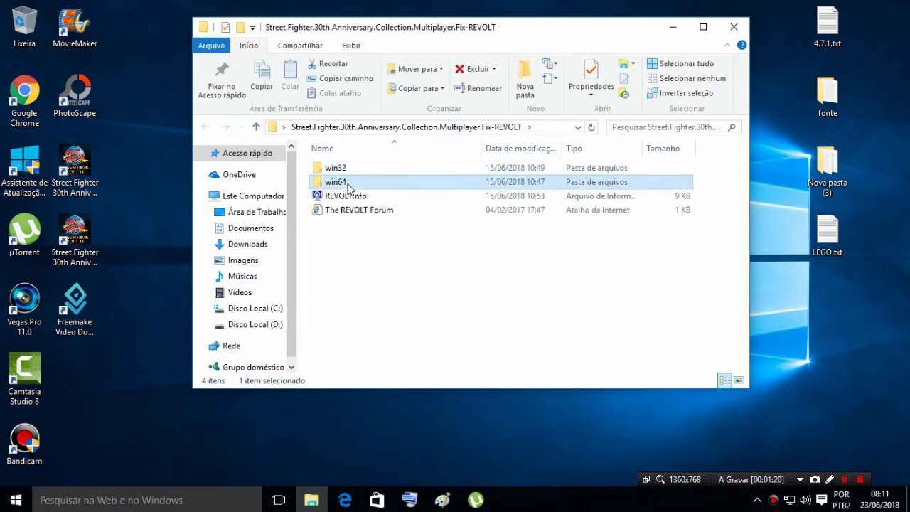
left_click(384, 259)
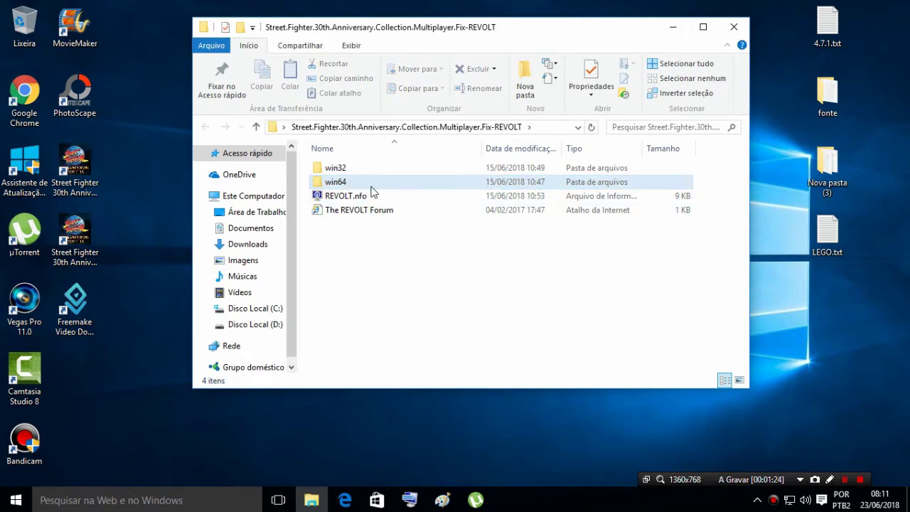
left_click(339, 169)
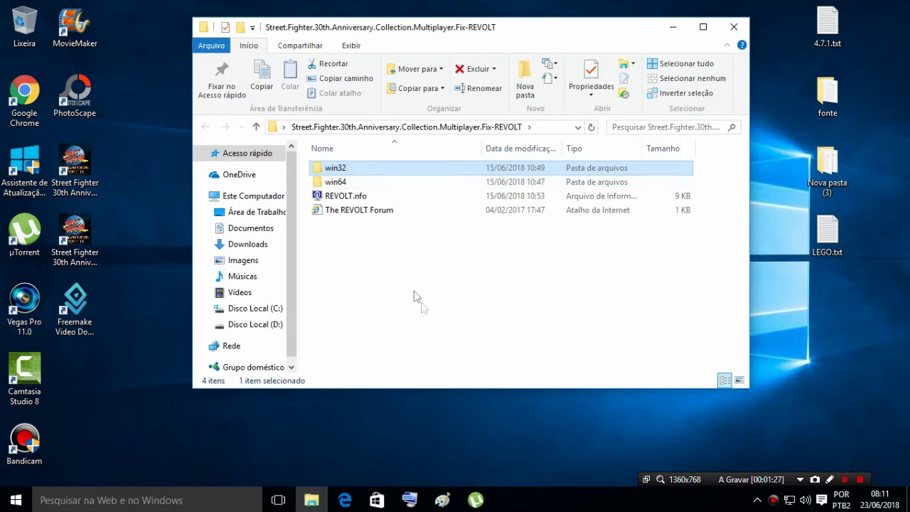
left_click(349, 186)
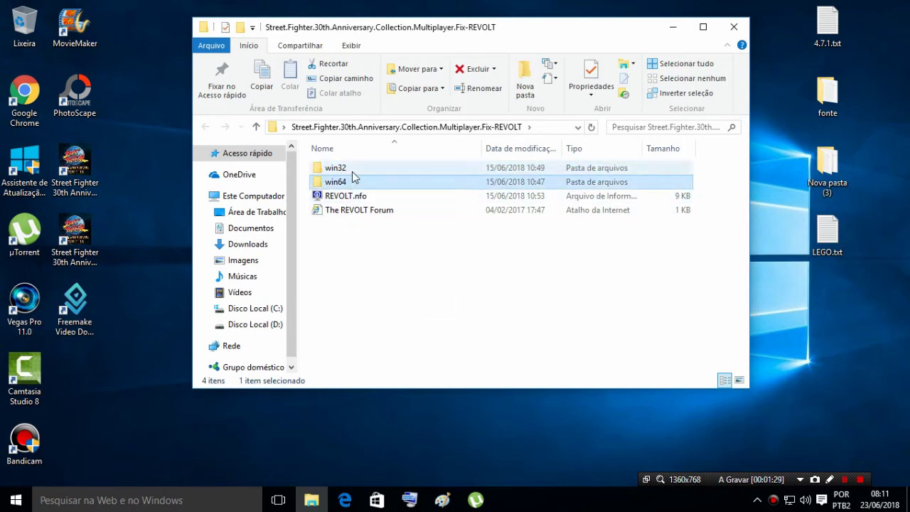
double_click(352, 171)
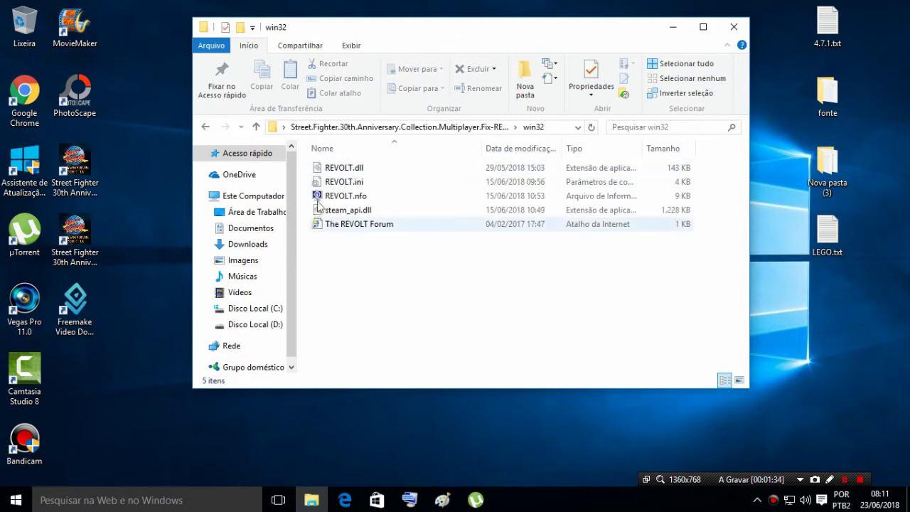
Step: Clear the read-only attribute of REVOLT.ini in its file properties and apply the change
right_click(333, 184)
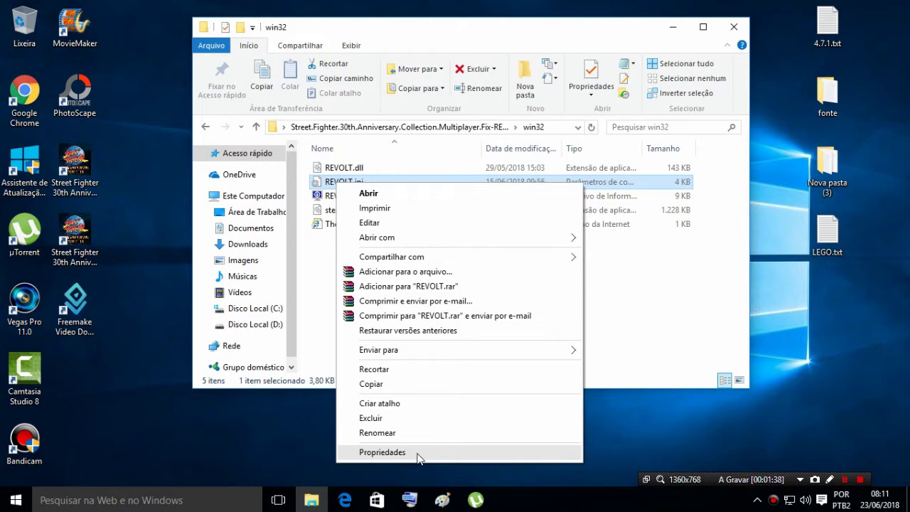
left_click(373, 453)
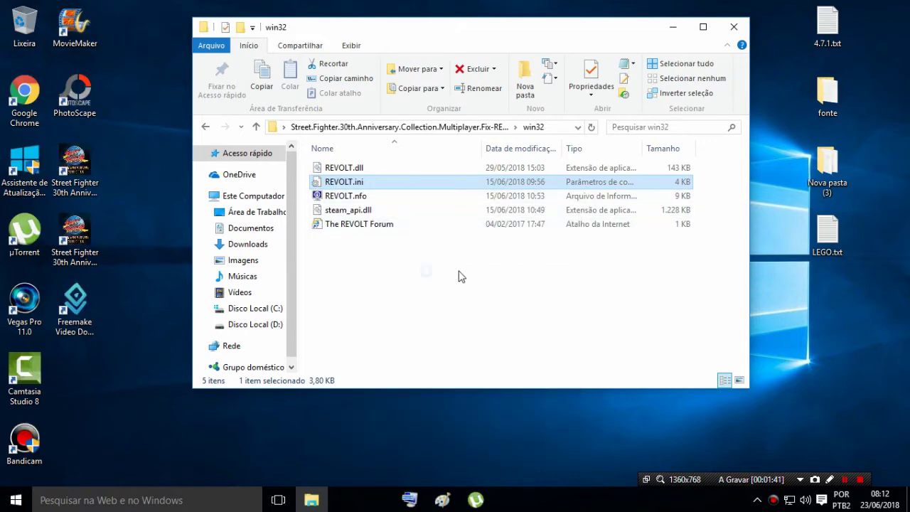
left_click(429, 403)
left_click(553, 466)
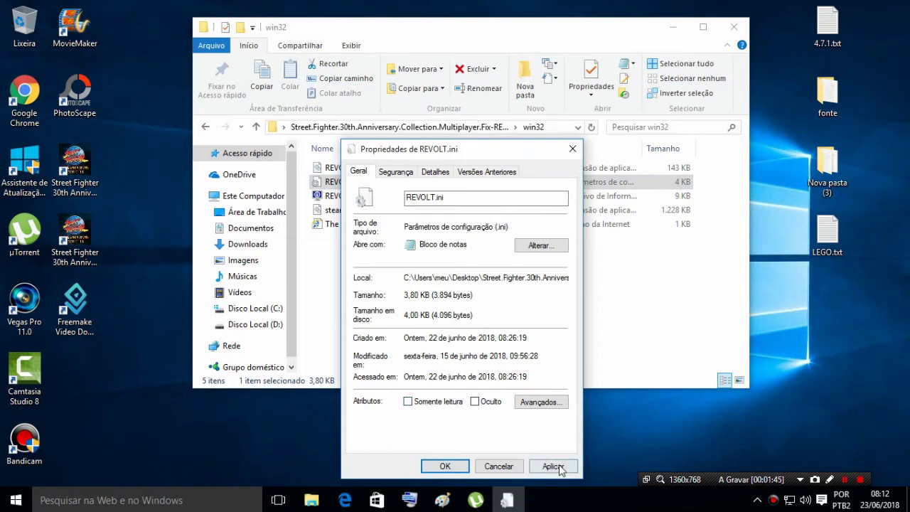
left_click(462, 463)
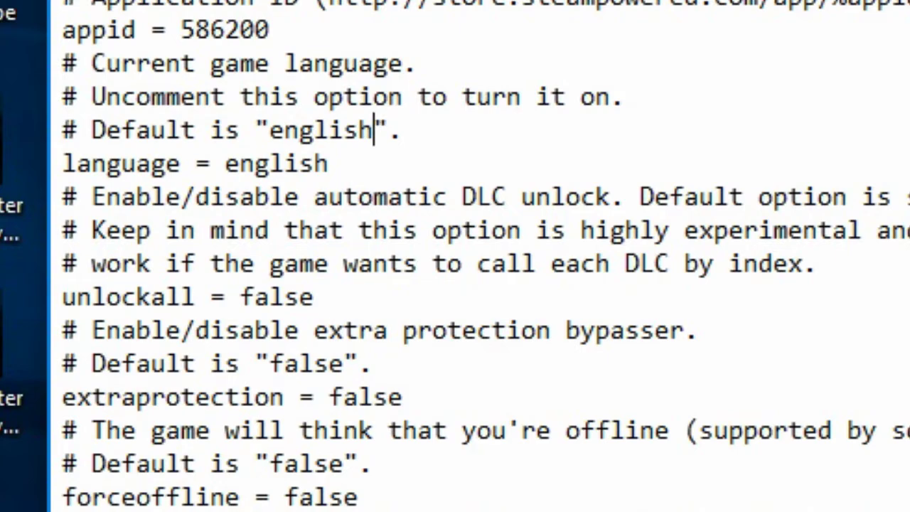
Step: Replace the default language named in the comment of REVOLT.ini with "brazilian"
key("BackSpace")
key("BackSpace")
key("BackSpace")
key("BackSpace")
key("BackSpace")
key("BackSpace")
key("BackSpace")
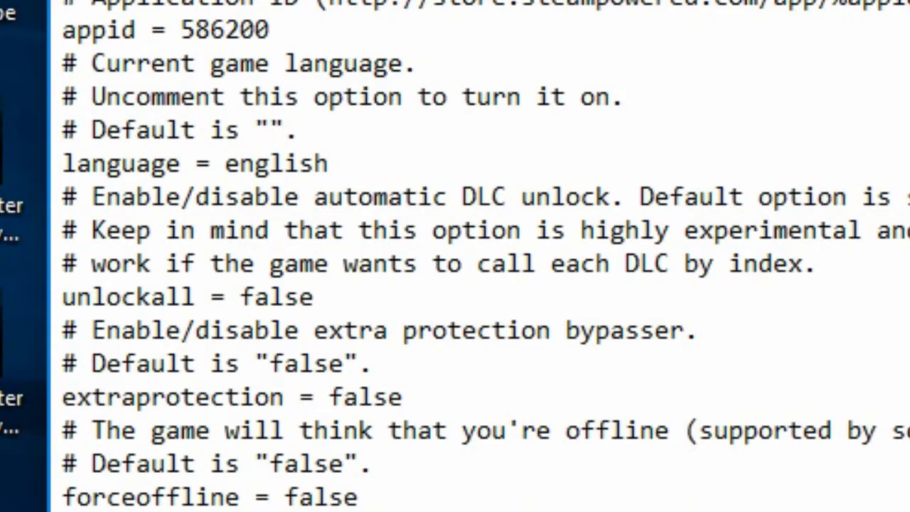
type("brazi")
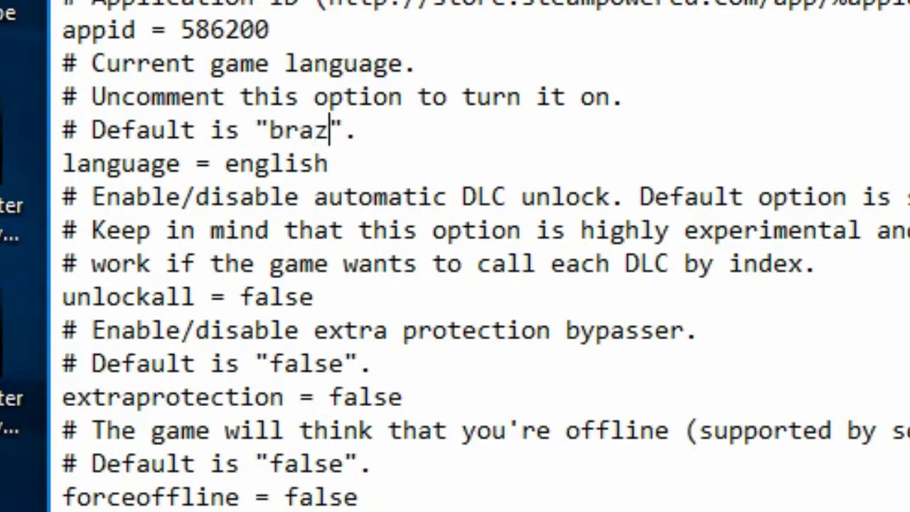
type("lian")
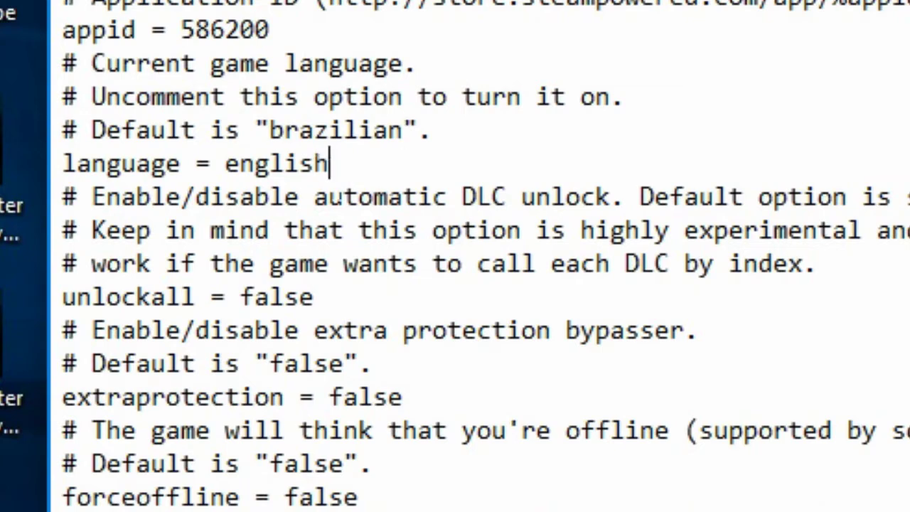
Step: Set the language parameter in REVOLT.ini to brazilian, then save and close the file
key("BackSpace")
key("BackSpace")
key("BackSpace")
key("BackSpace")
key("BackSpace")
key("BackSpace")
key("BackSpace")
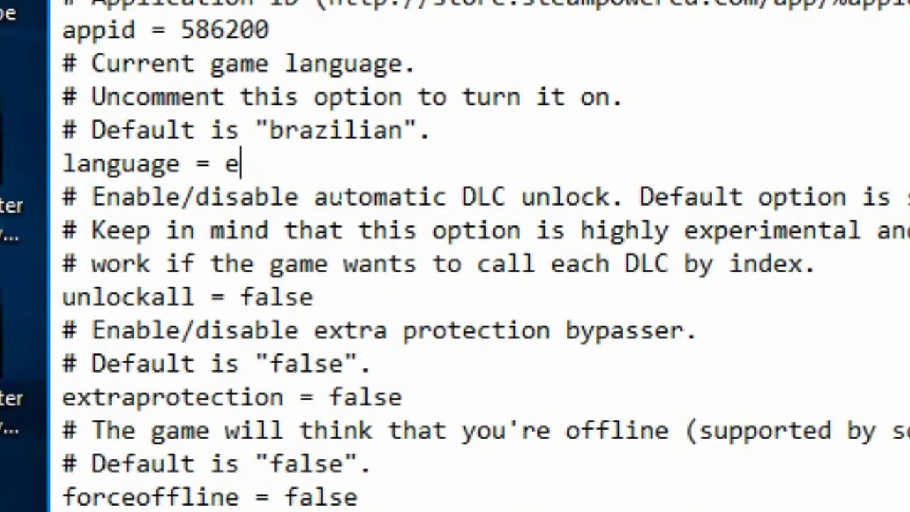
type("braz")
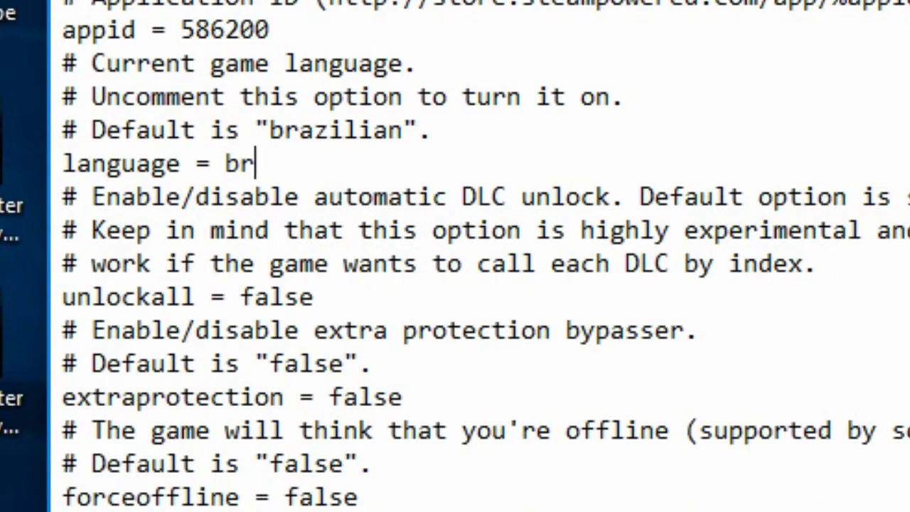
type("i")
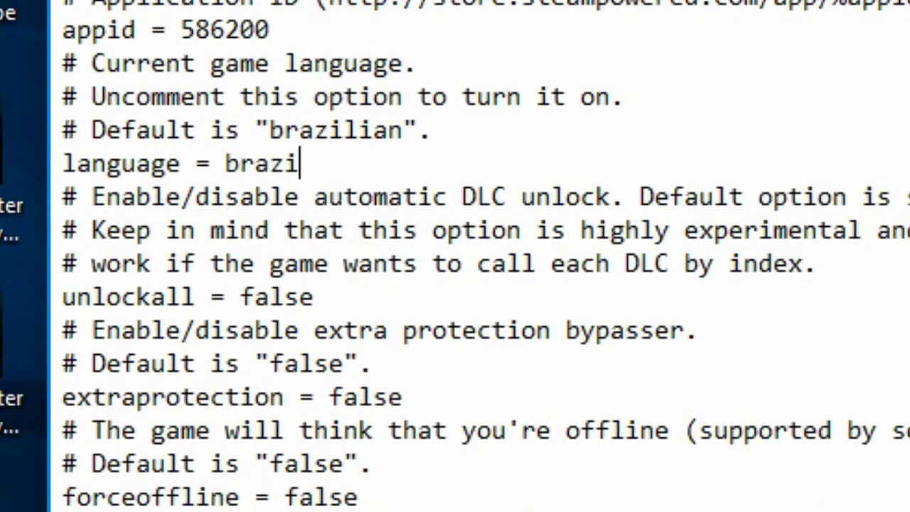
type("lian")
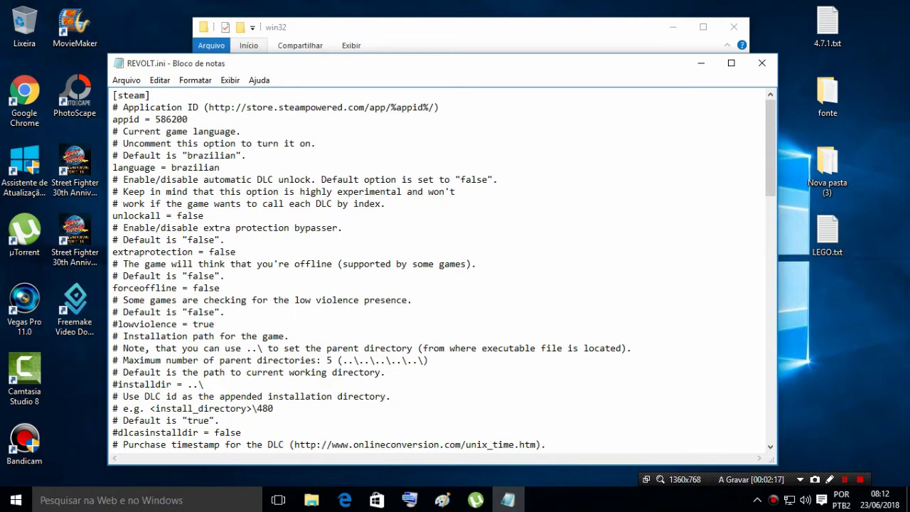
left_click(762, 63)
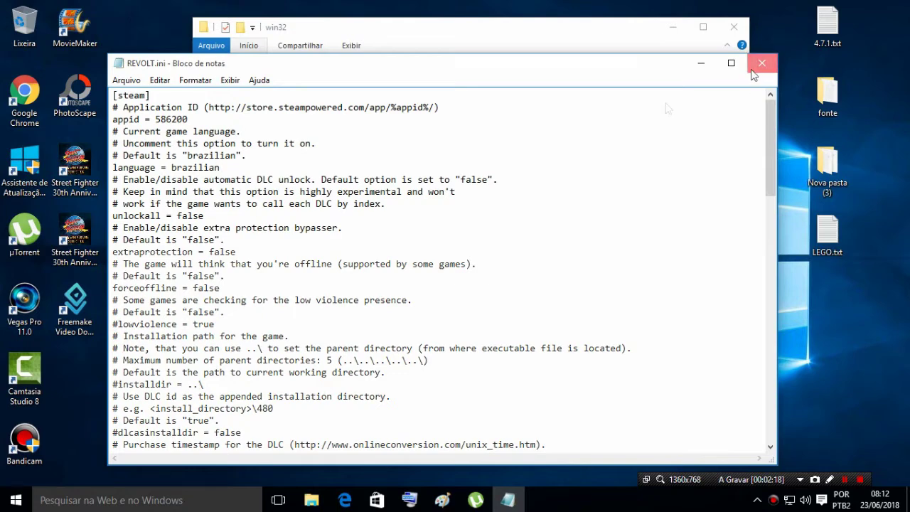
left_click(421, 256)
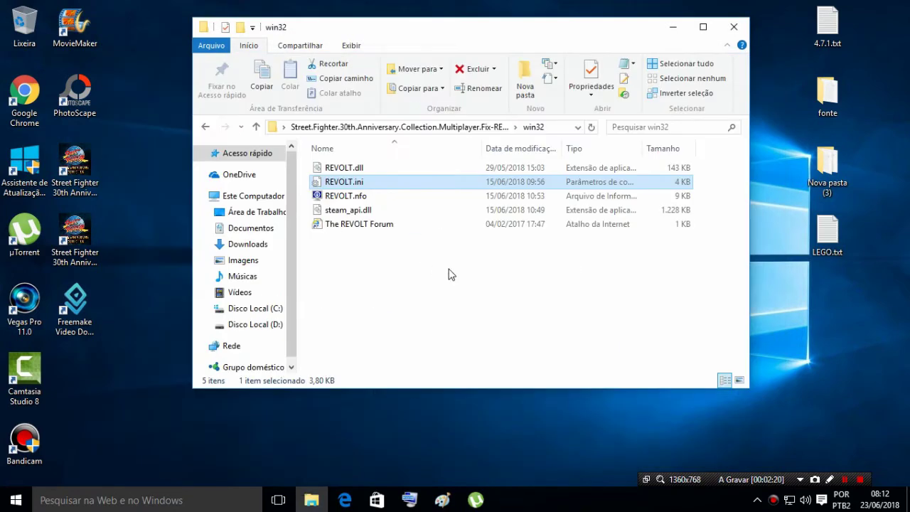
Step: Copy all the files in the win32 folder and close the folder window
left_click_drag(453, 269, 386, 164)
right_click(386, 164)
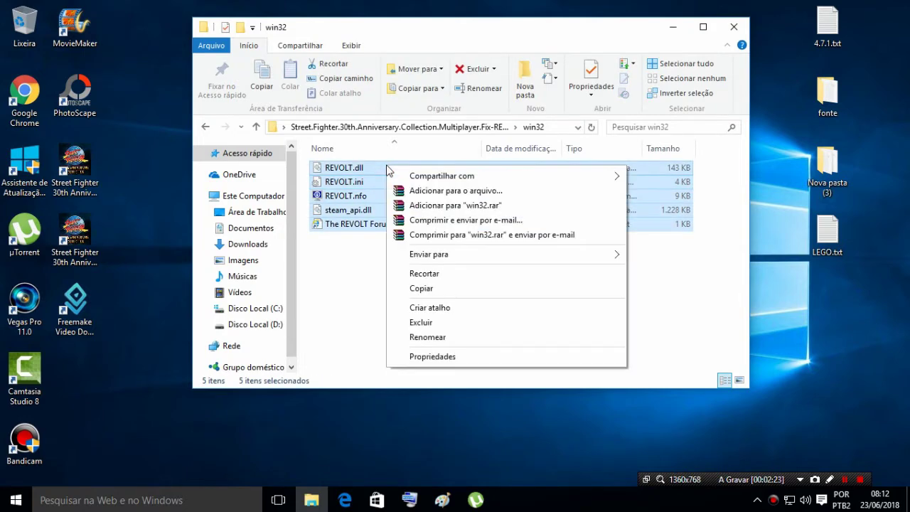
left_click(420, 288)
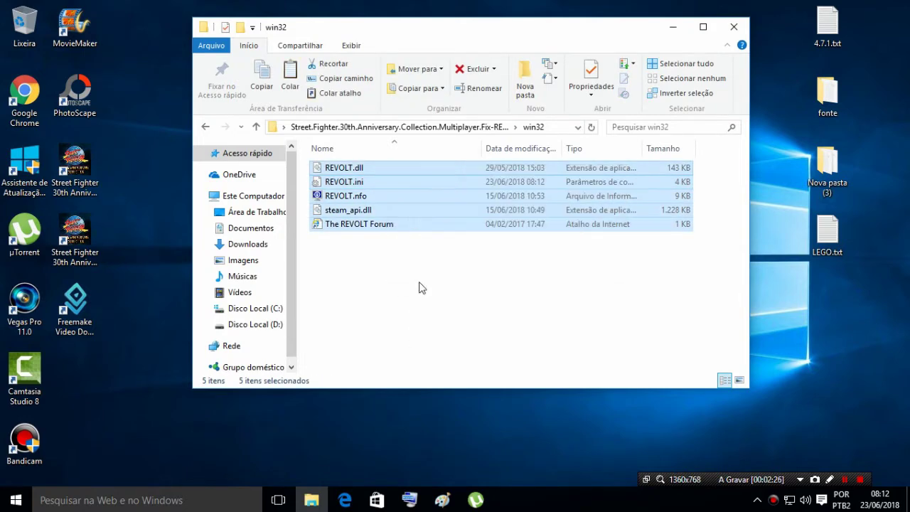
left_click(734, 27)
Step: Move the x64 and x86 Street Fighter 30th Anniversary Collection shortcuts side by side to the middle of the desktop
left_click_drag(84, 244, 436, 242)
left_click(64, 187)
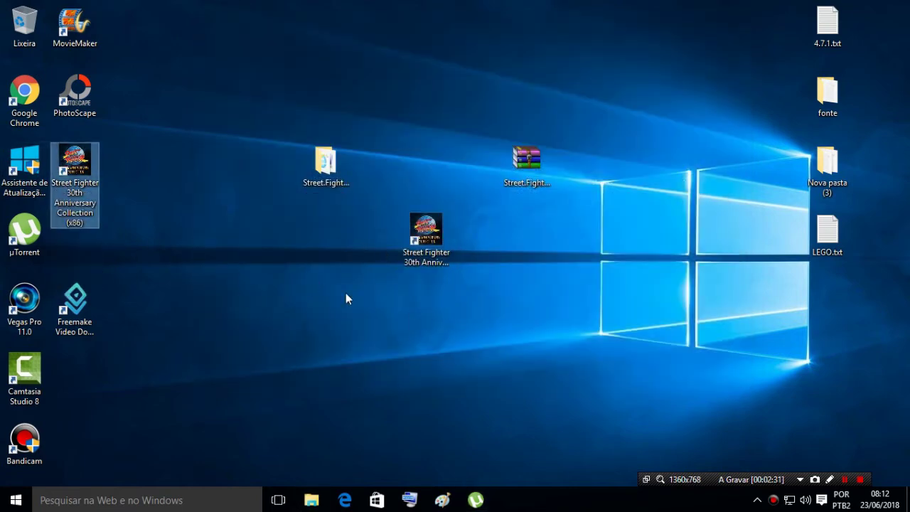
left_click(407, 255)
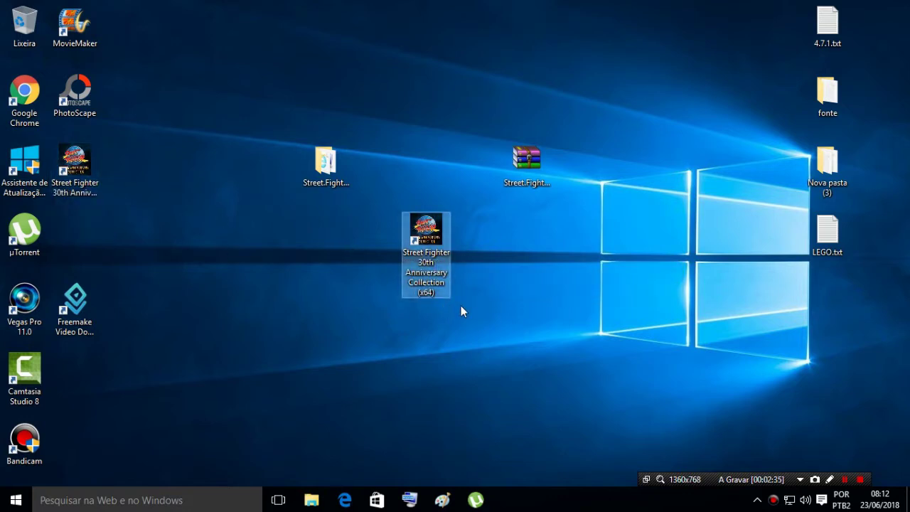
left_click_drag(82, 177, 394, 246)
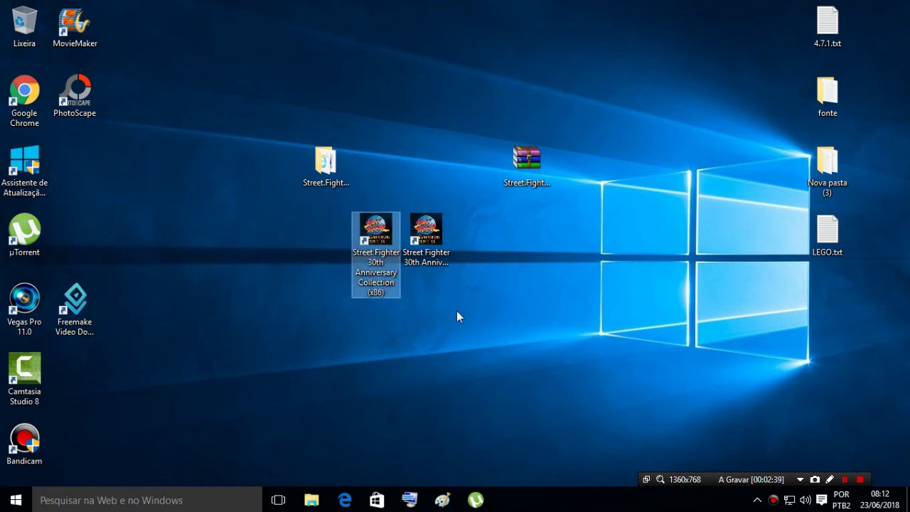
Step: Move the x64 Street Fighter shortcut away from the x86 shortcut to the spot beneath the Street Fighter archive
left_click(429, 255)
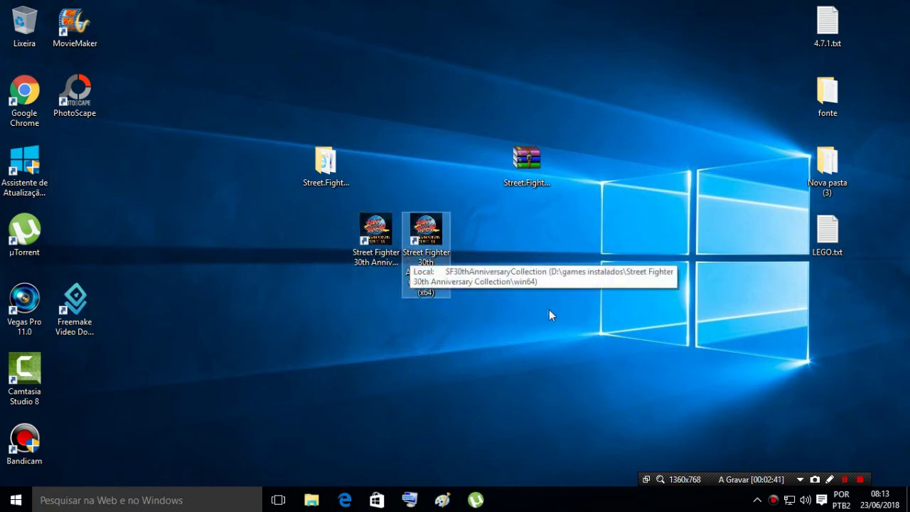
left_click(555, 328)
left_click(387, 263)
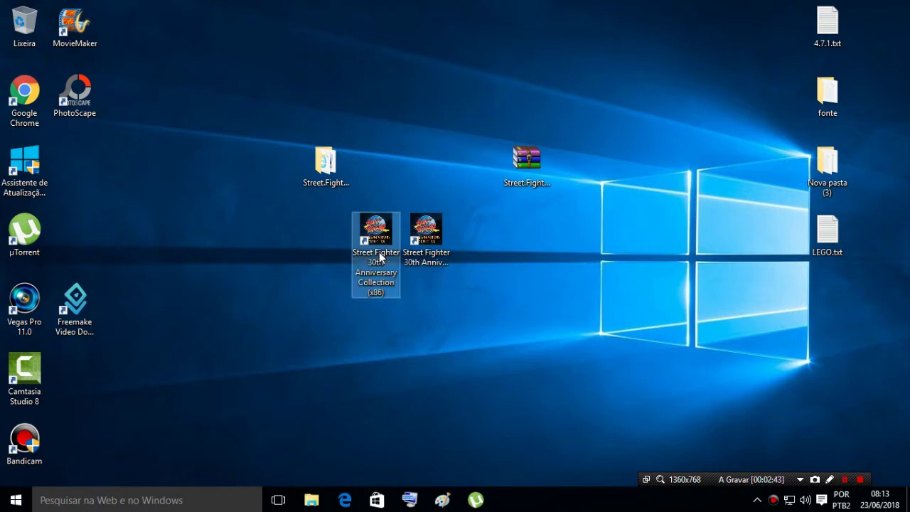
left_click(429, 261)
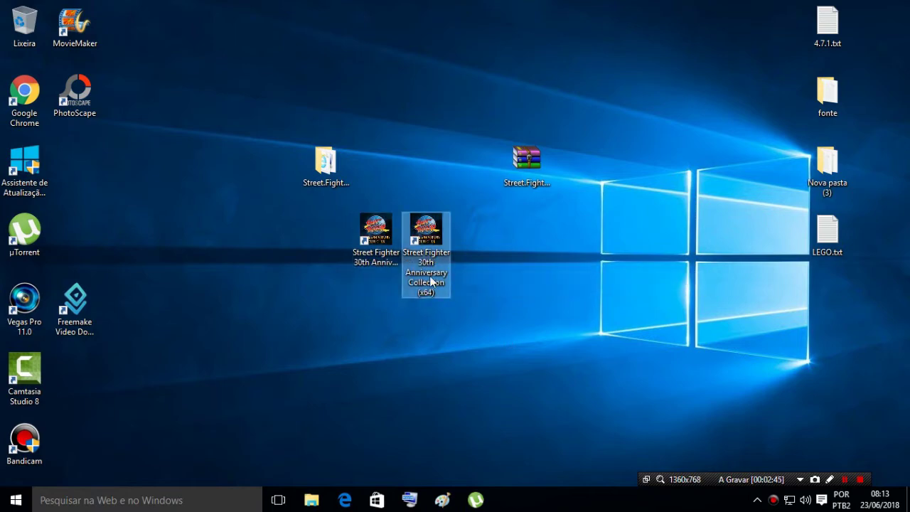
left_click_drag(428, 259, 529, 259)
left_click(387, 245)
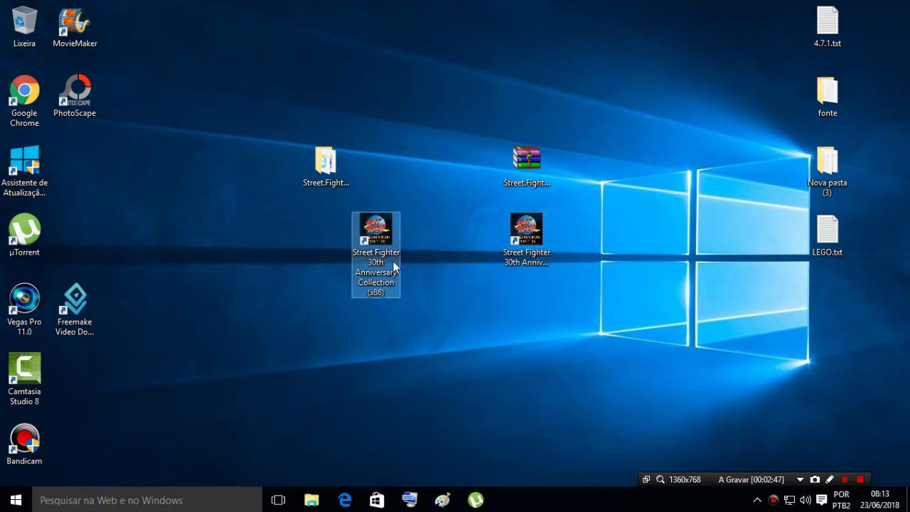
left_click(442, 315)
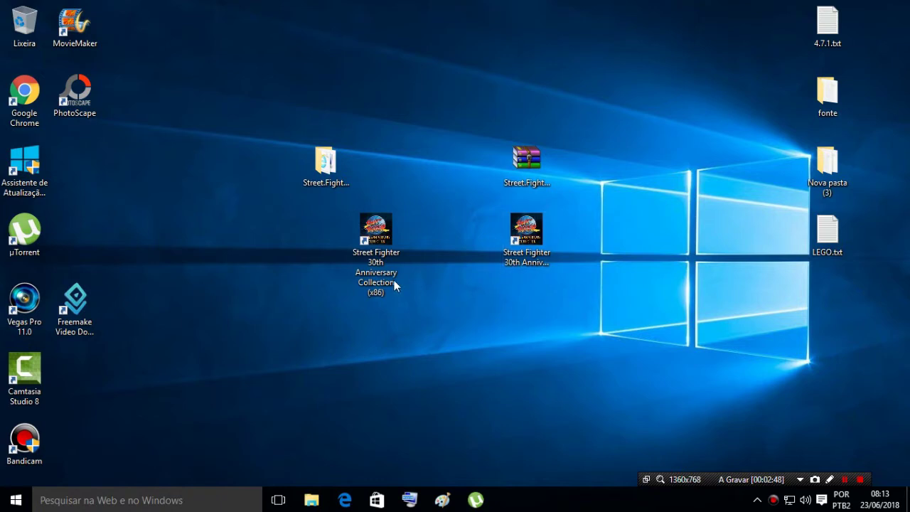
left_click(362, 255)
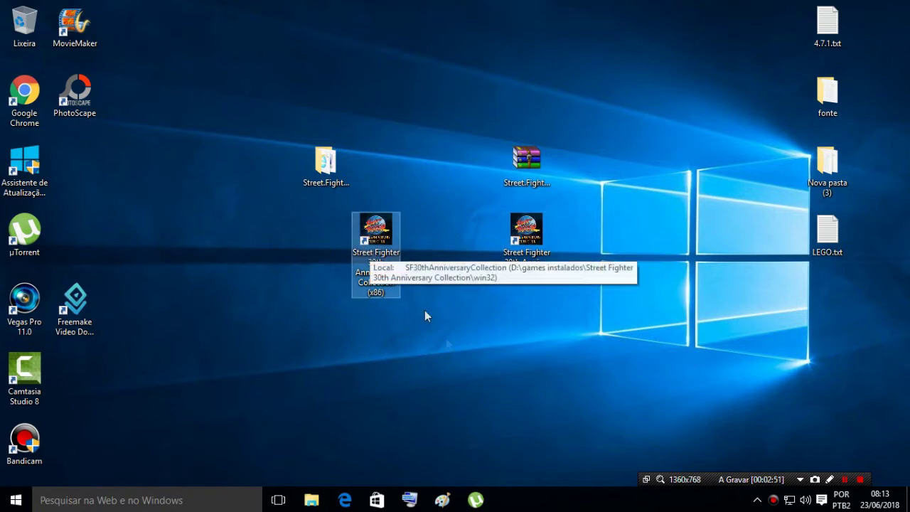
left_click(454, 347)
left_click(530, 255)
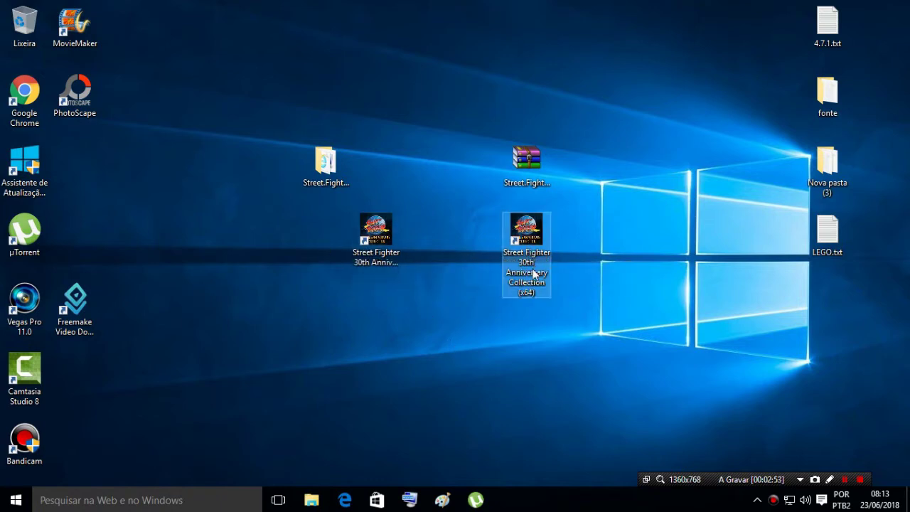
left_click(391, 249)
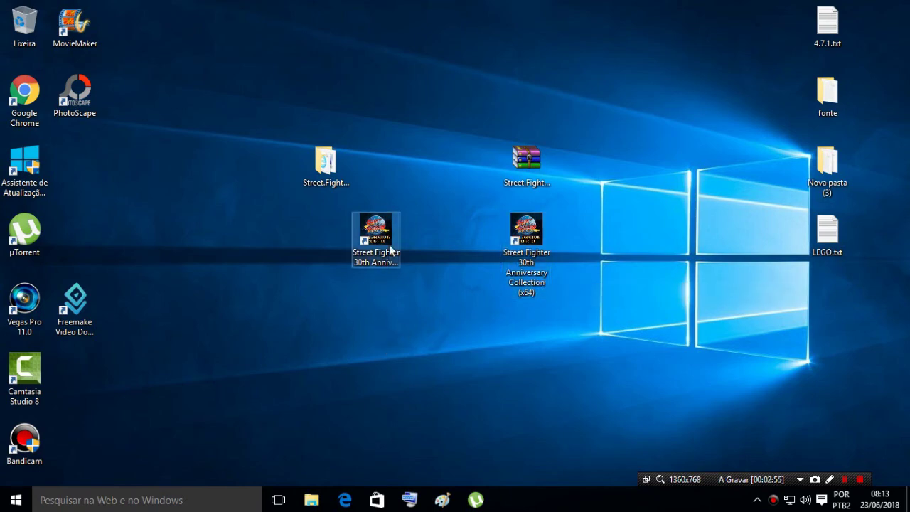
Step: Paste the copied fix files into the x86 shortcut's win32 game folder, replacing the existing steam_api.dll, and close the folder
left_click(390, 249)
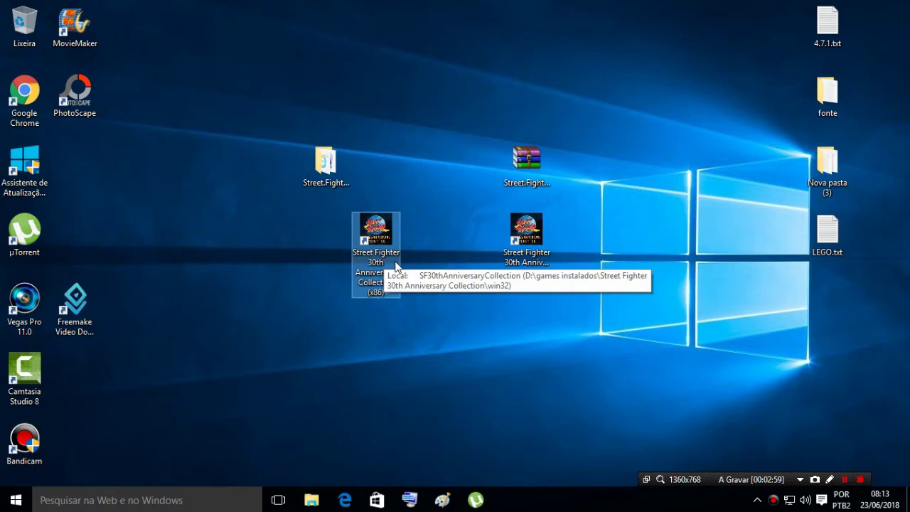
right_click(377, 256)
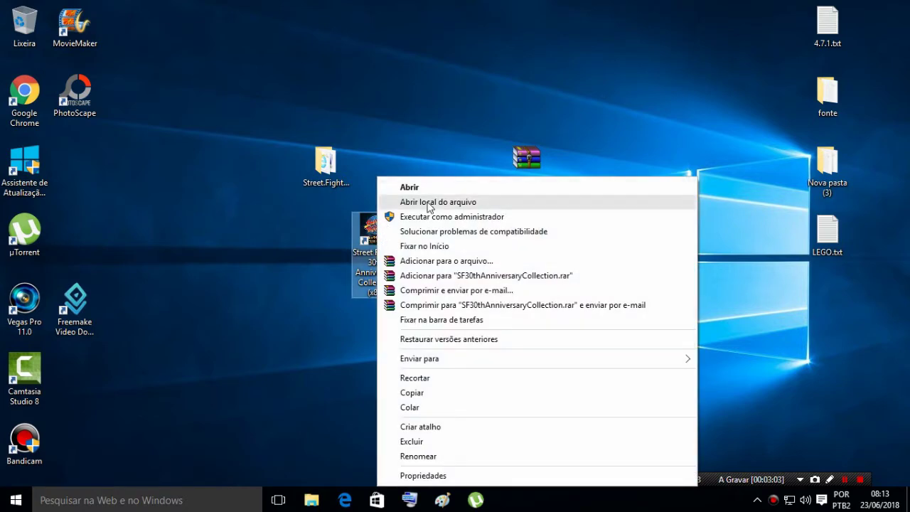
left_click(430, 203)
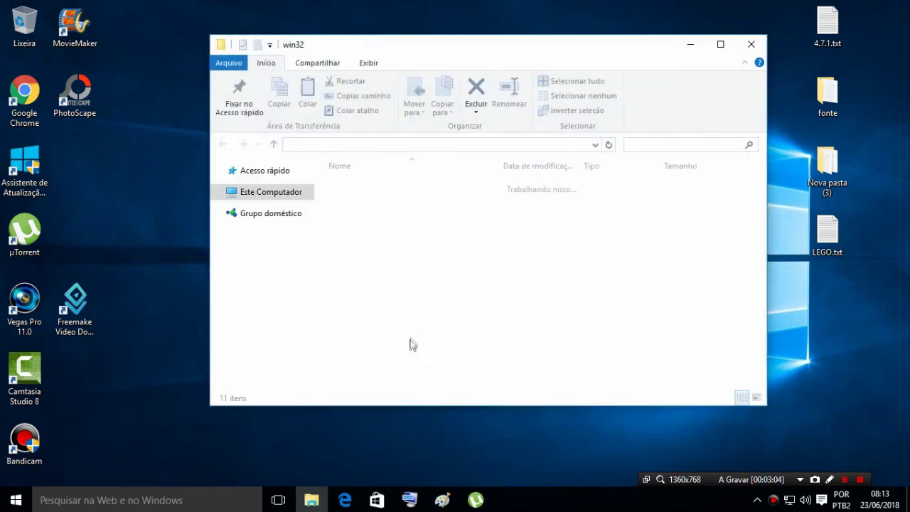
right_click(410, 341)
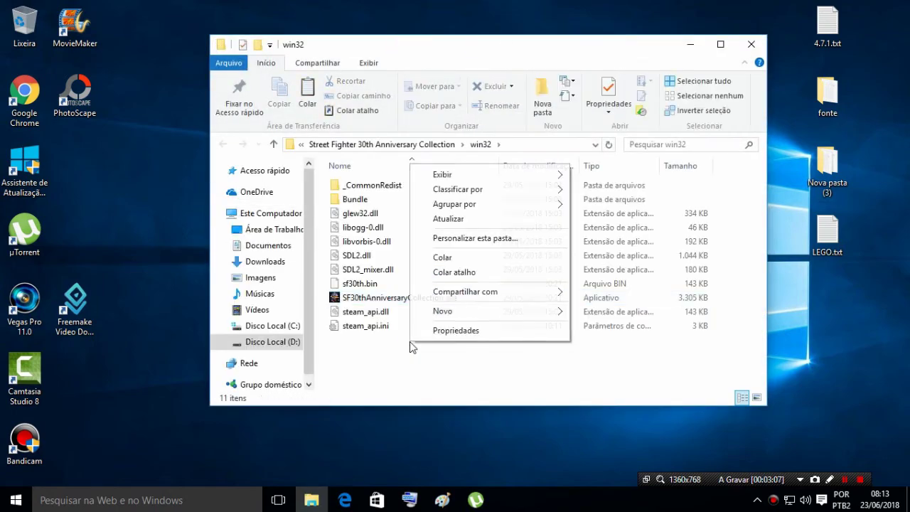
left_click(437, 257)
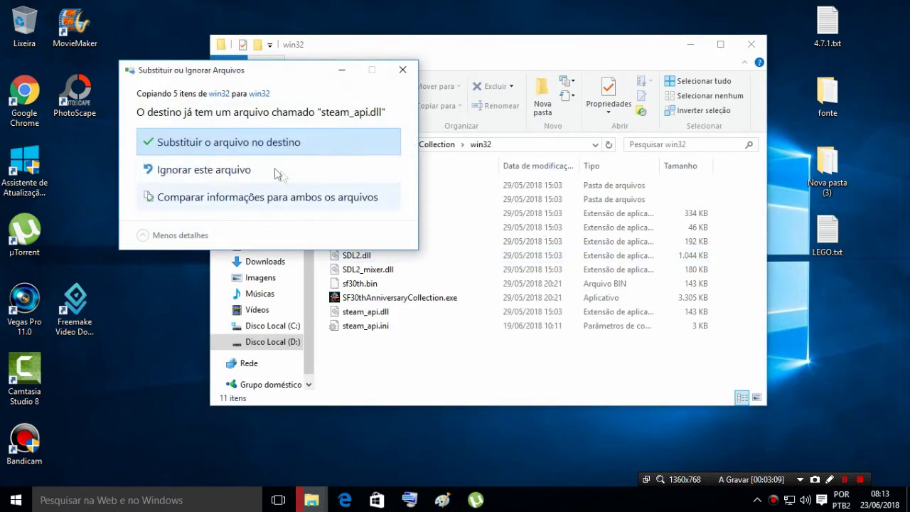
left_click(271, 154)
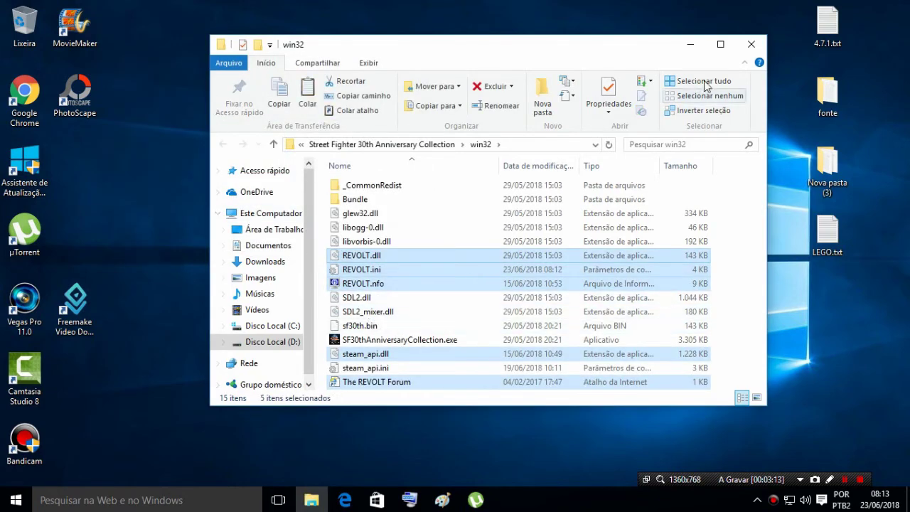
left_click(751, 45)
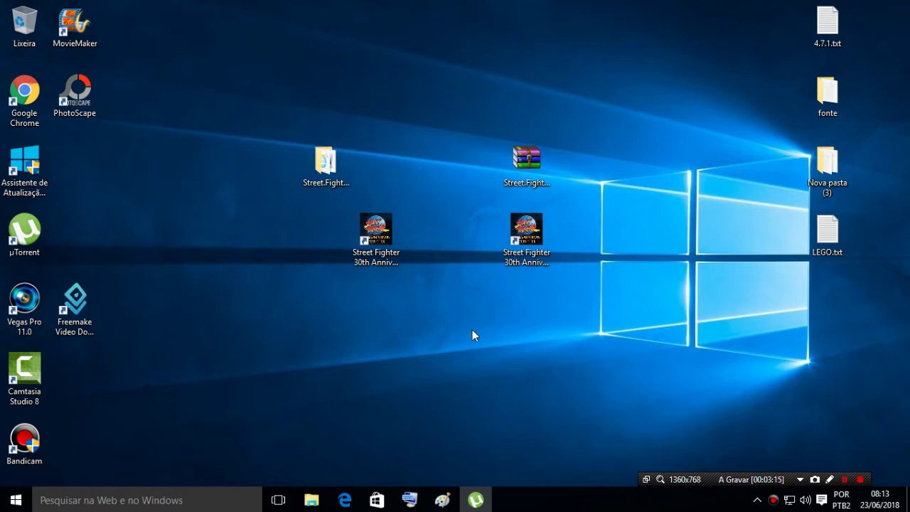
Step: Move the x86 shortcut beneath PhotoScape and open the win64 folder of the extracted multiplayer fix
left_click_drag(369, 242, 91, 176)
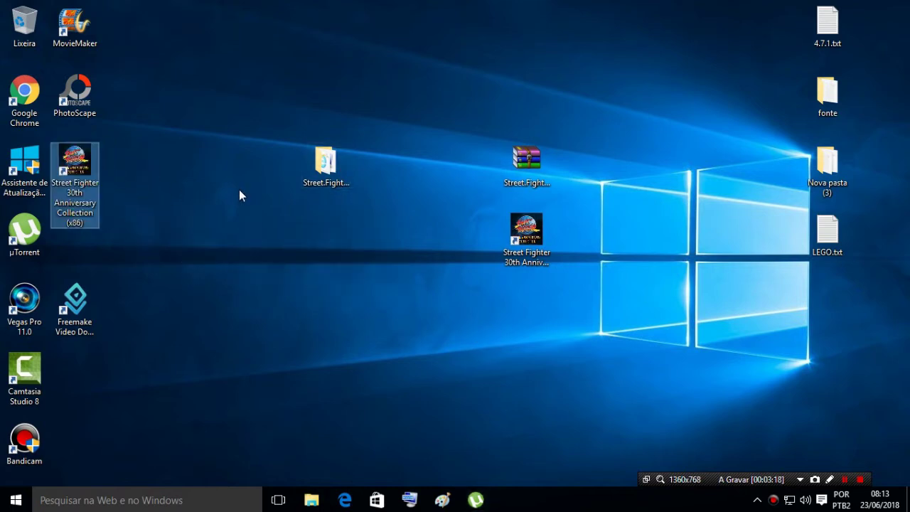
double_click(315, 183)
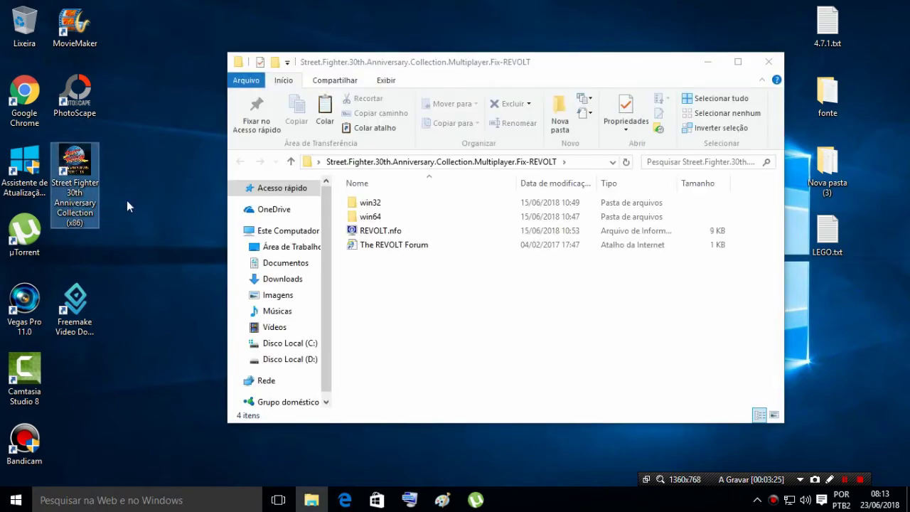
left_click(140, 237)
left_click(351, 284)
left_click(382, 231)
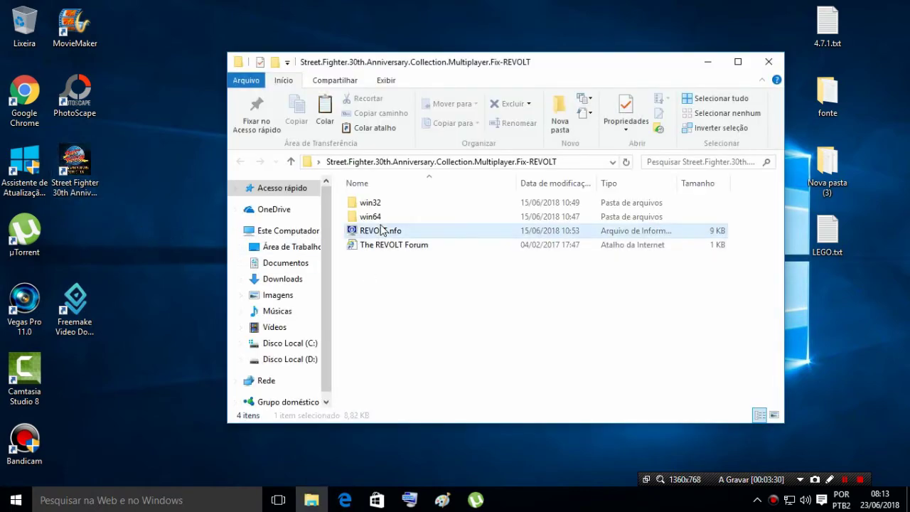
left_click(378, 223)
double_click(377, 221)
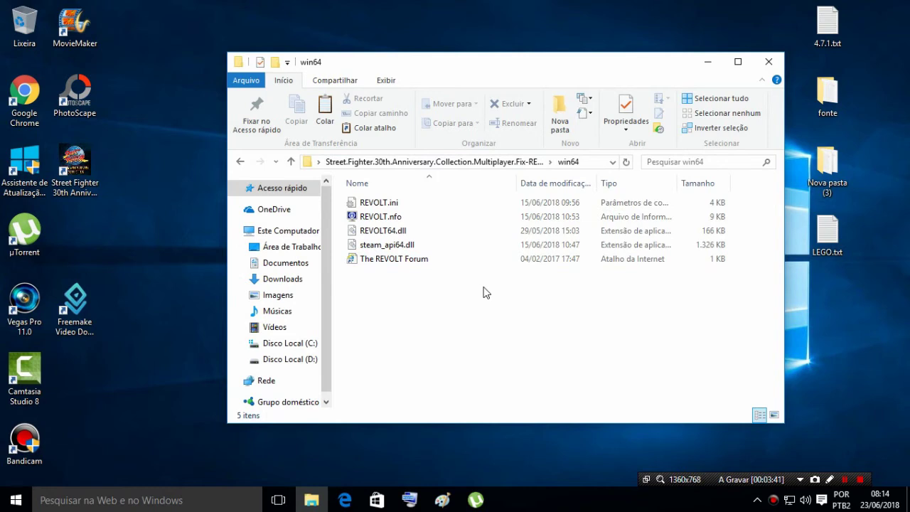
Step: Check the read-only attribute in the properties of the win64 folder's REVOLT.ini, then close the properties
left_click(427, 246)
left_click(441, 302)
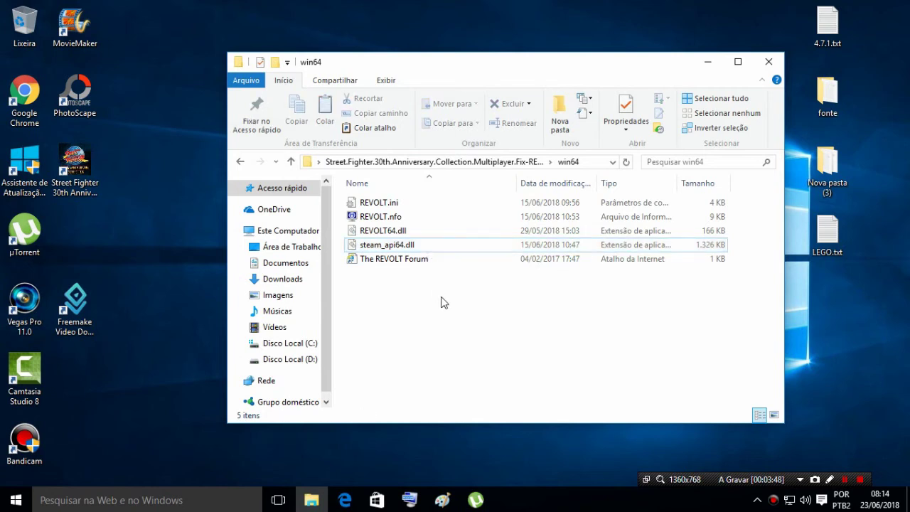
left_click(390, 206)
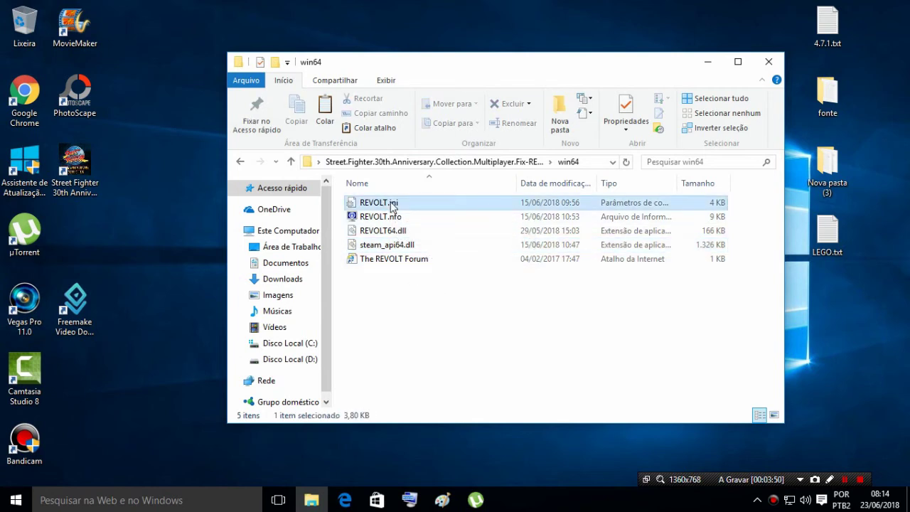
right_click(378, 203)
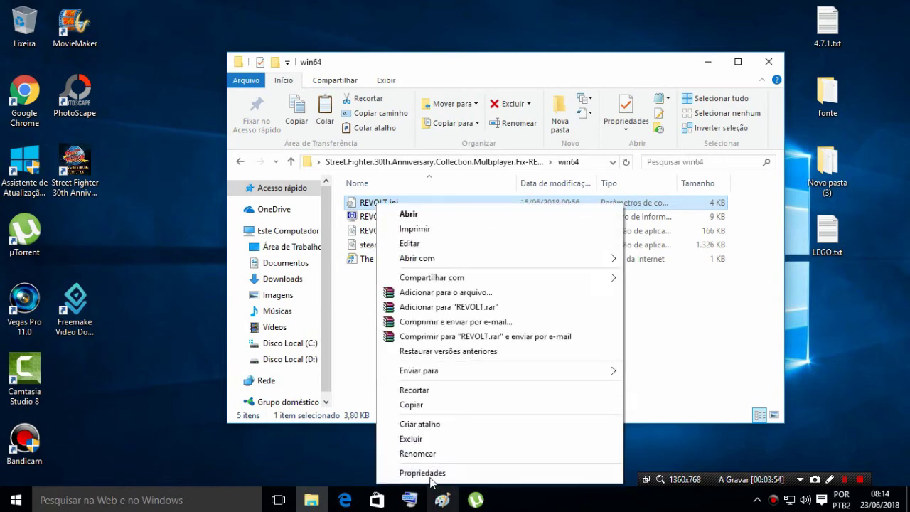
left_click(430, 475)
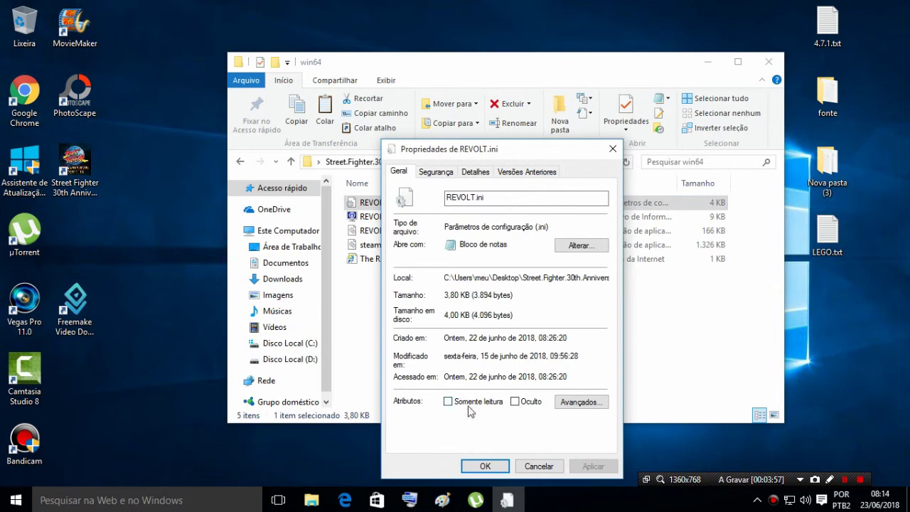
left_click(485, 467)
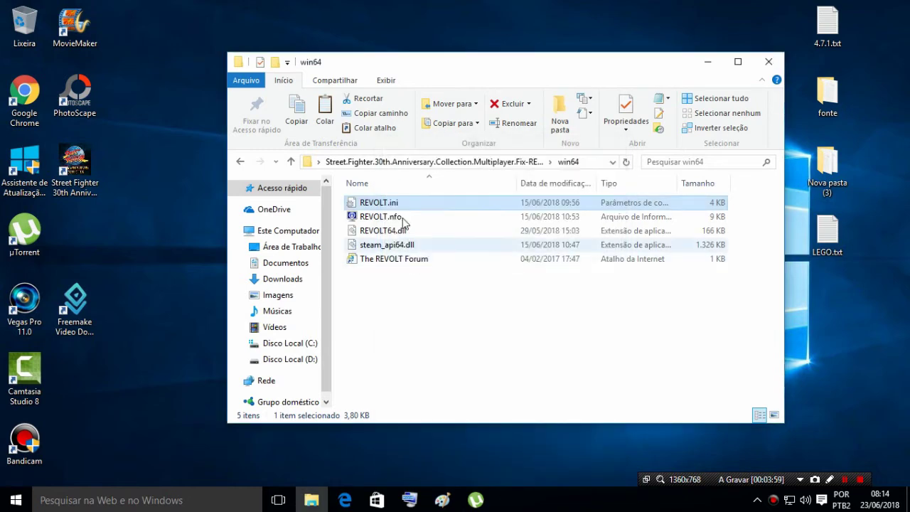
Step: Set the language parameter and the default named in its comment to brazilian in win64's REVOLT.ini, then save and close it
key("Return")
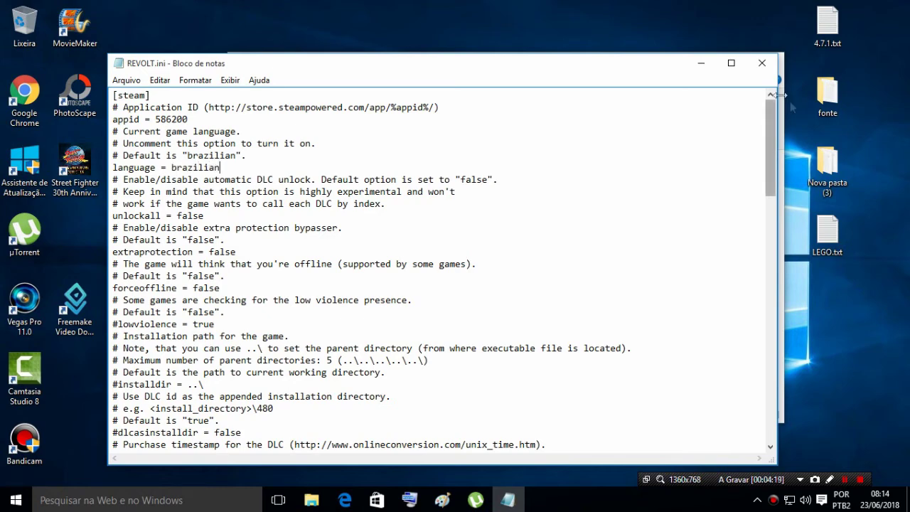
left_click(762, 63)
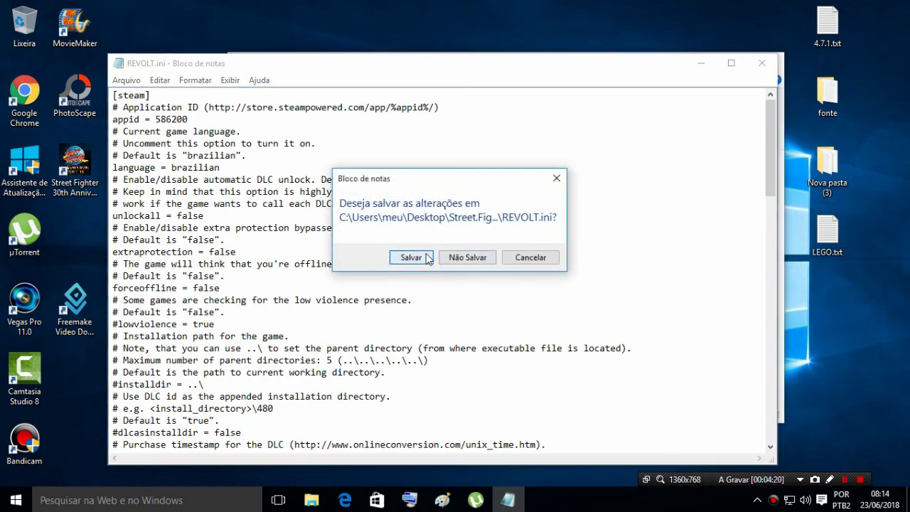
left_click(428, 259)
Step: Copy all the files in the fix's win64 folder and close the folder window
left_click_drag(498, 320, 395, 206)
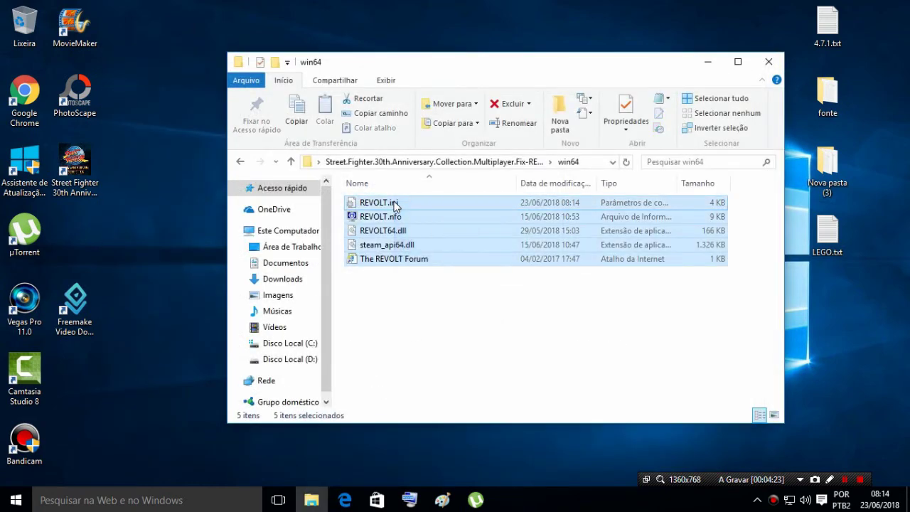
right_click(396, 206)
left_click(427, 323)
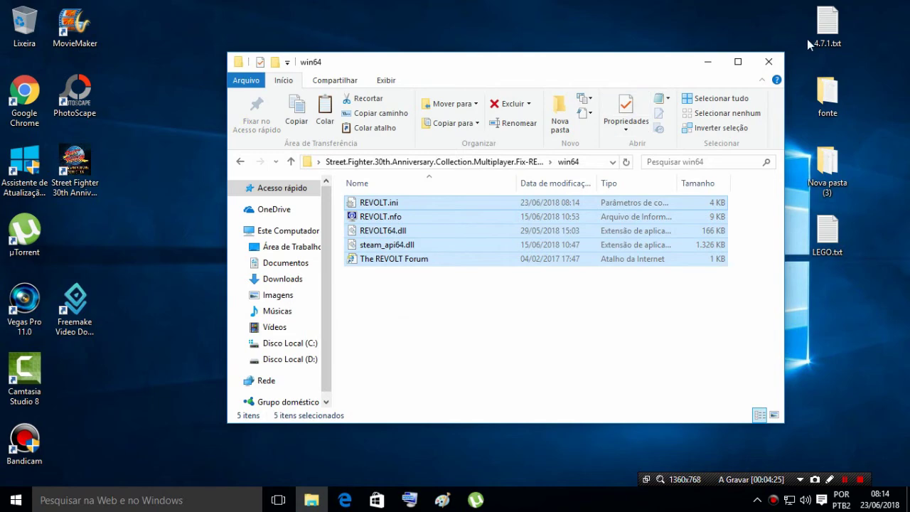
left_click(769, 61)
Step: Paste the copied files into the x64 shortcut's win64 game folder, replacing the existing steam_api64.dll, and close the folder
left_click(528, 233)
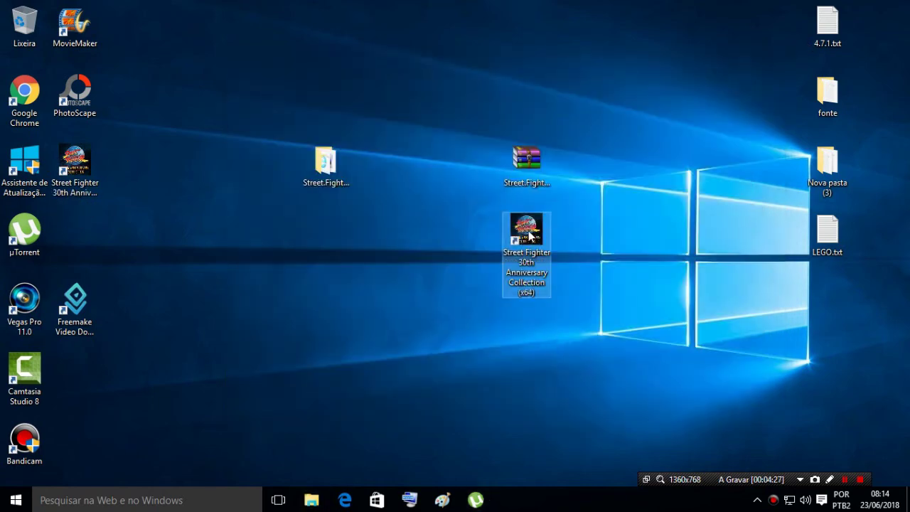
right_click(528, 234)
left_click(546, 204)
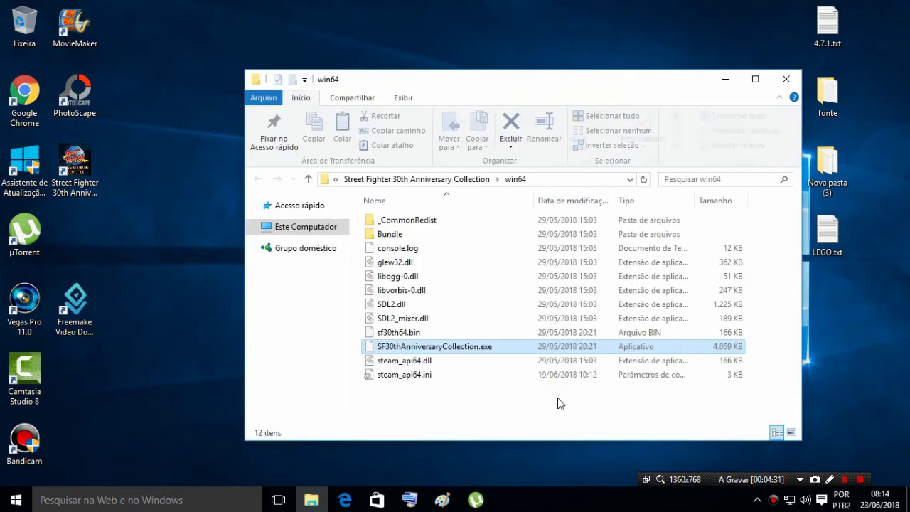
left_click(560, 398)
right_click(559, 397)
left_click(588, 299)
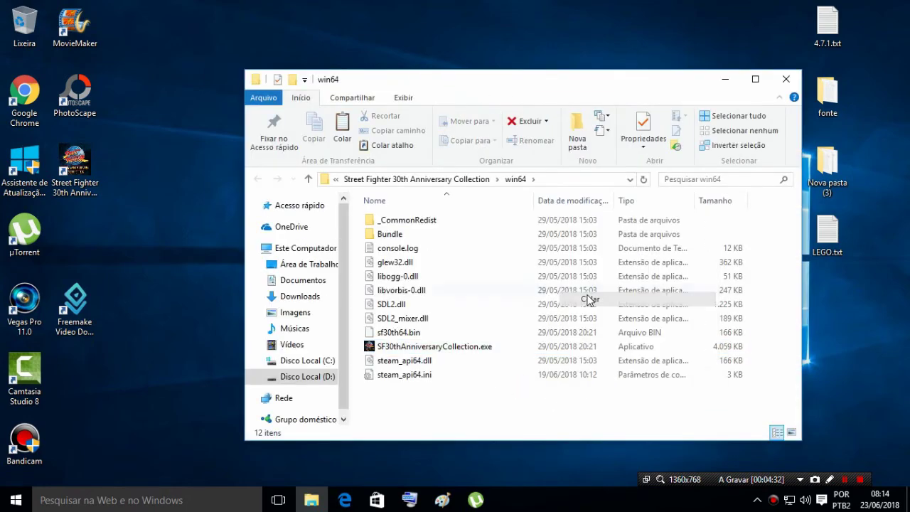
left_click(441, 148)
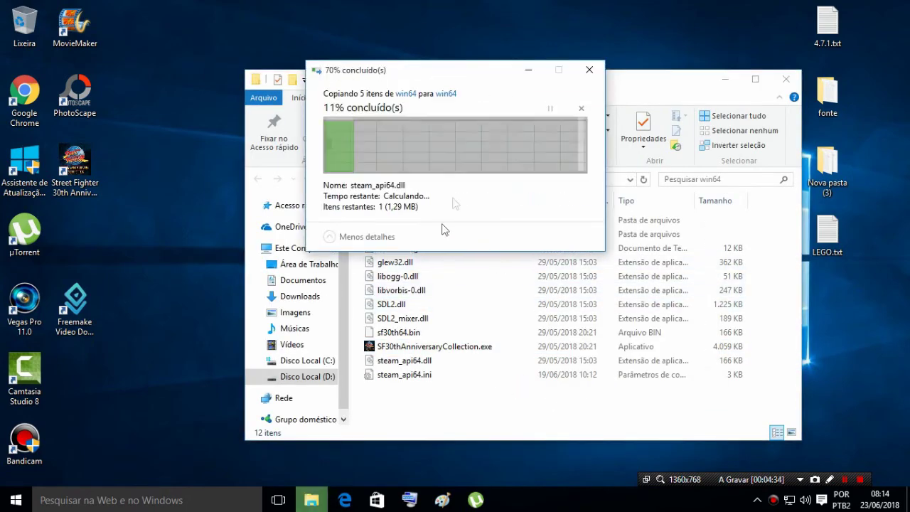
left_click(785, 80)
Step: Place the x64 shortcut beneath the x86 one and set the x86 shortcut to always run as administrator
left_click_drag(541, 255, 74, 181)
right_click(73, 181)
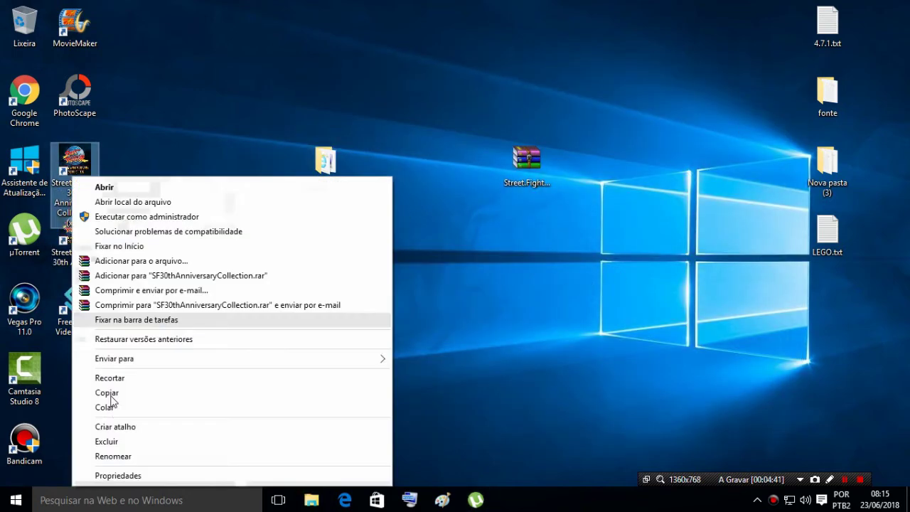
left_click(126, 474)
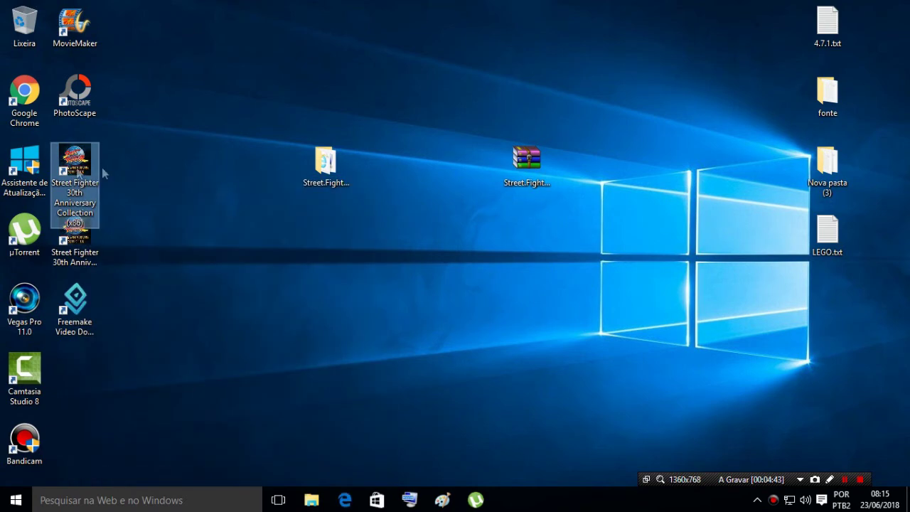
left_click(254, 172)
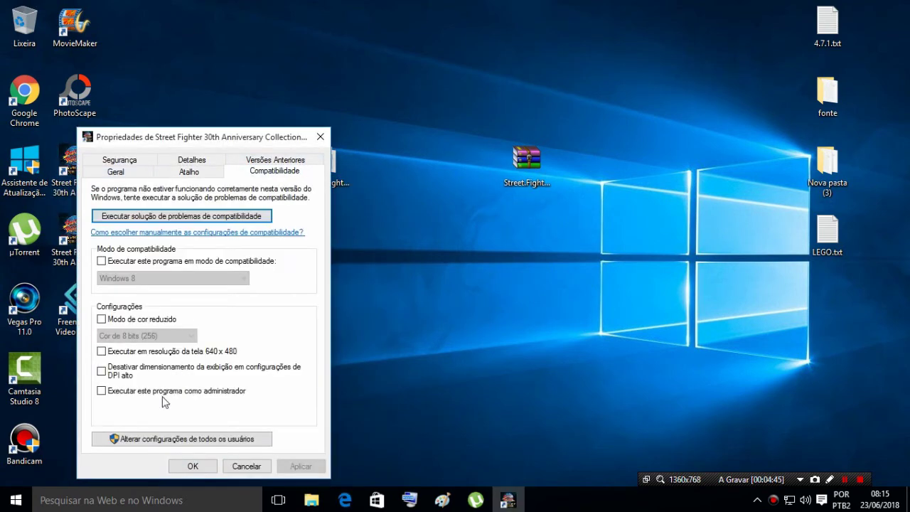
left_click(164, 393)
left_click(302, 468)
left_click(186, 466)
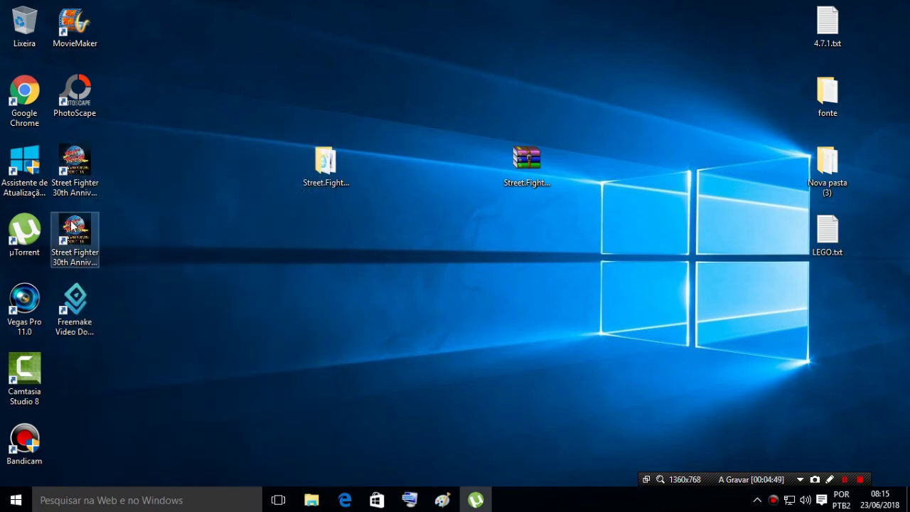
Step: Open the compatibility settings in the x64 Street Fighter shortcut's properties
right_click(72, 226)
left_click(114, 476)
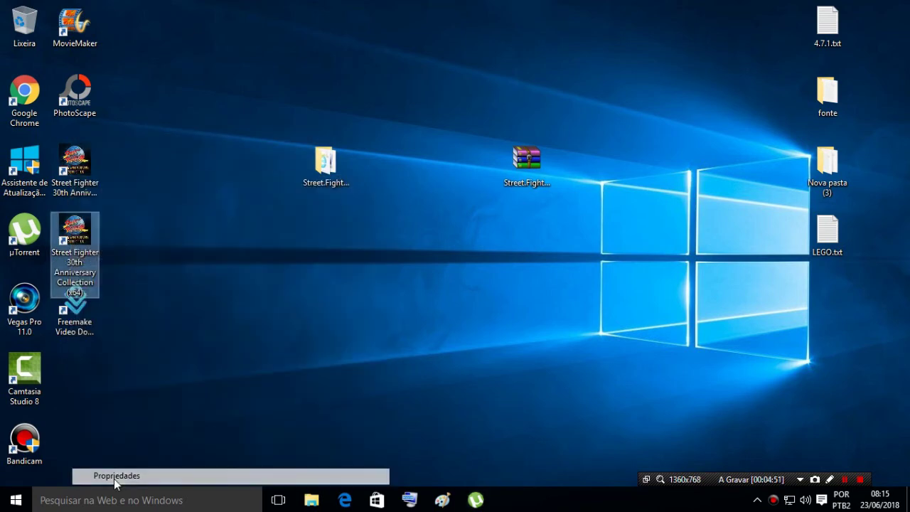
left_click(285, 171)
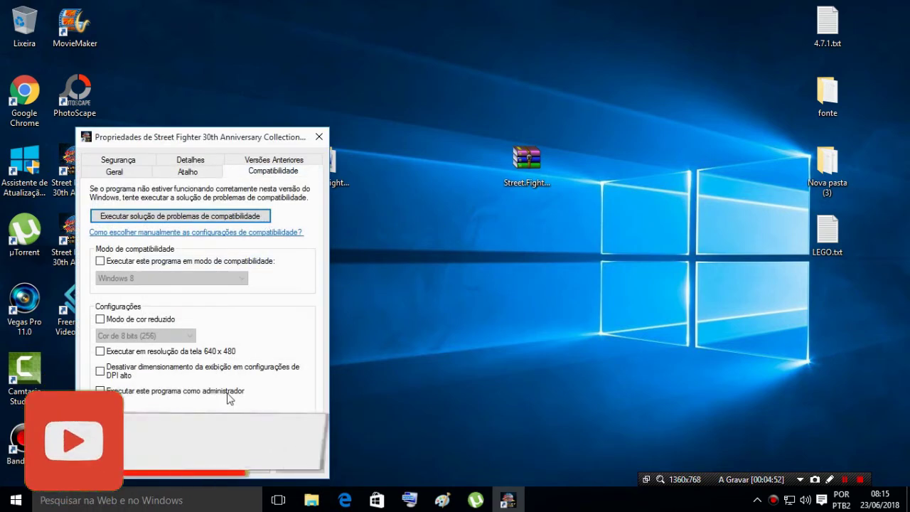